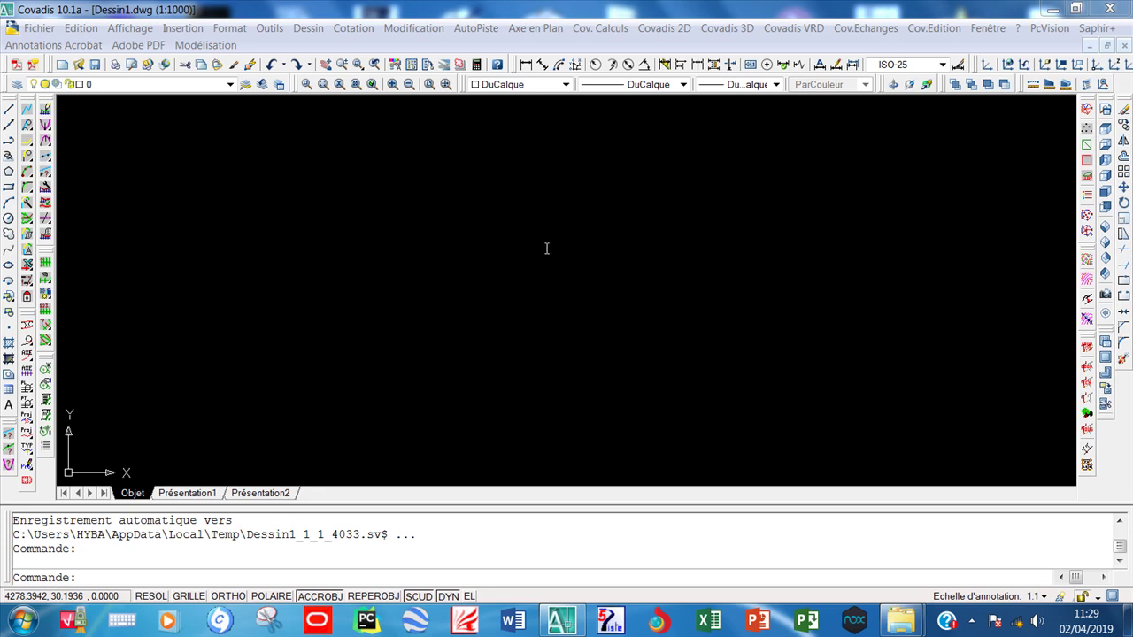
pyautogui.click(661, 32)
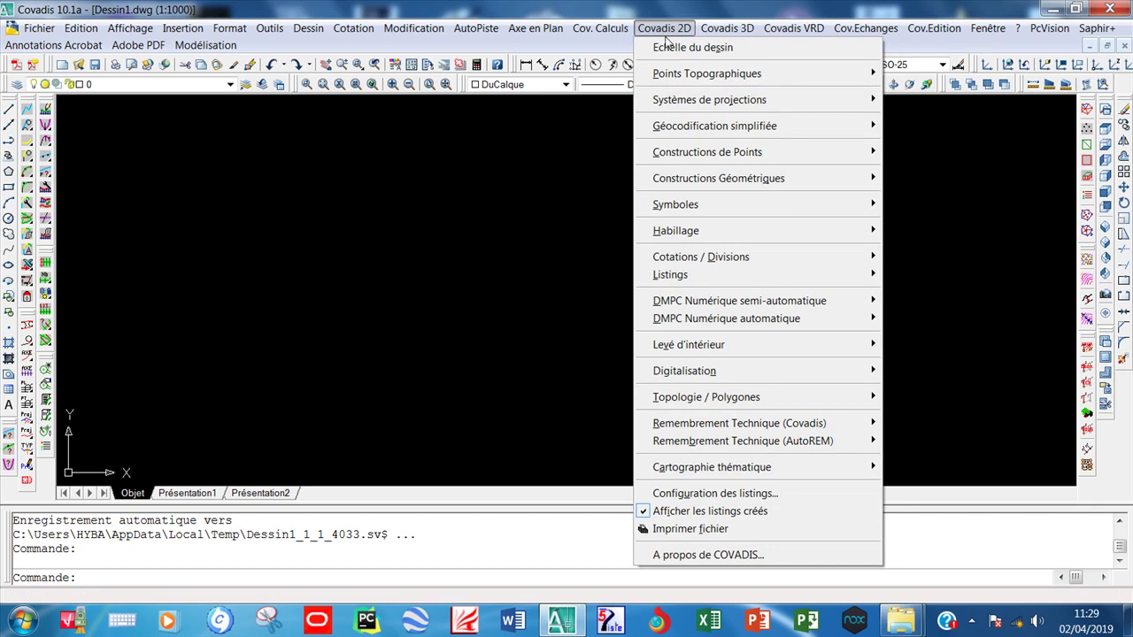
pyautogui.moveTo(721, 78)
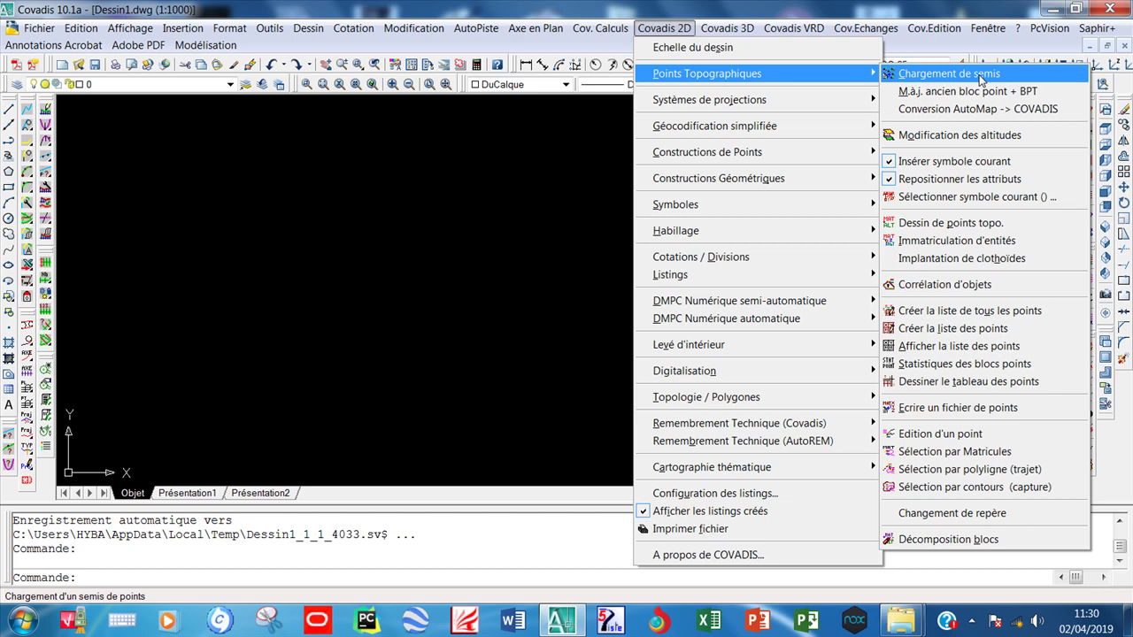
pyautogui.click(458, 273)
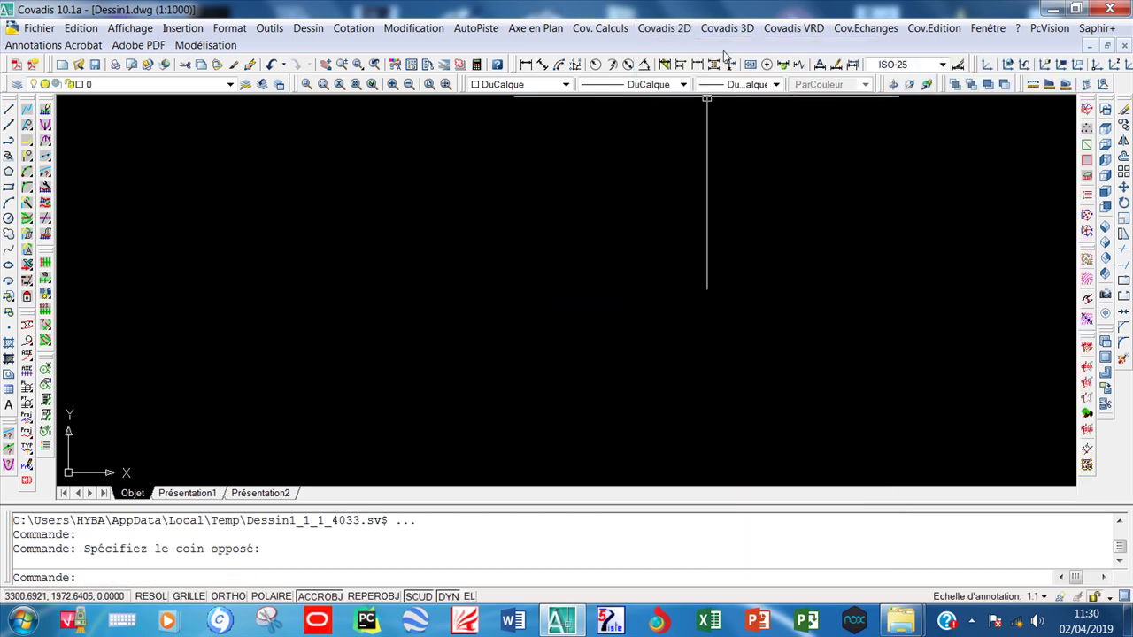
# Start loading a topographic point cloud (Chargement de semis) and choose Separat.txt from the FICHIERS DE POINTS folder as the file to process
pyautogui.click(673, 32)
pyautogui.moveTo(677, 81)
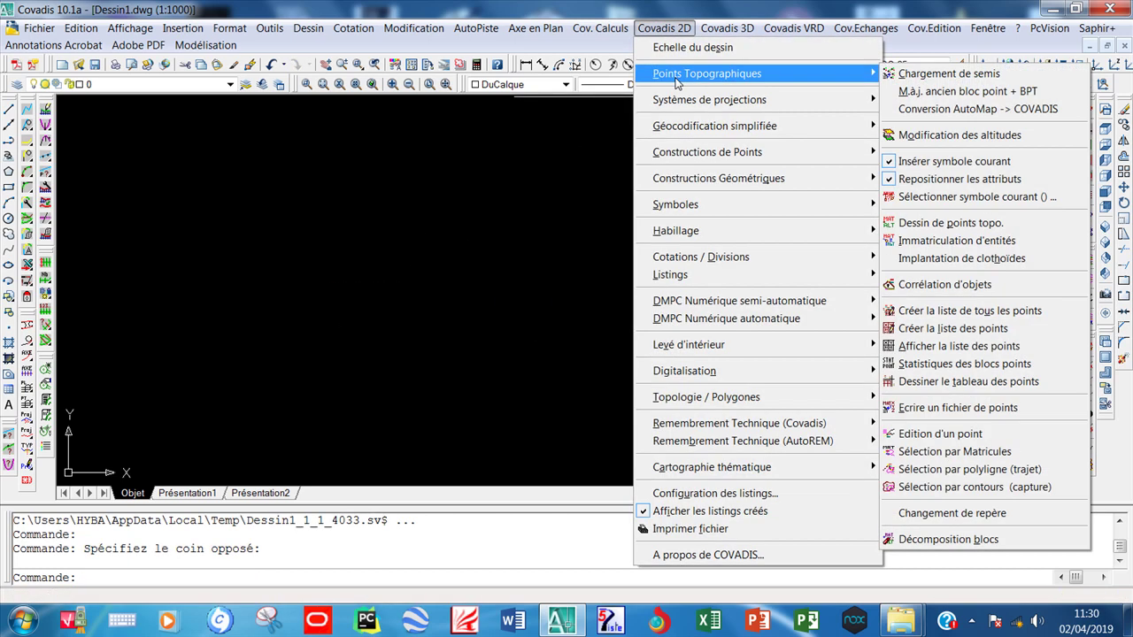
pyautogui.click(949, 78)
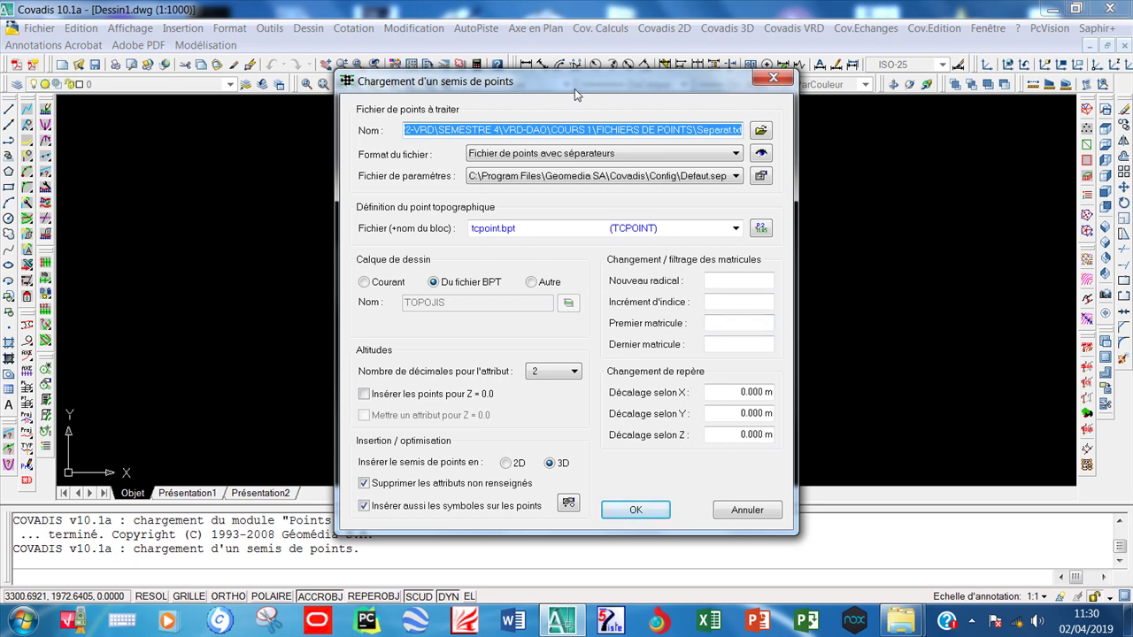
pyautogui.moveTo(574, 89); pyautogui.dragTo(575, 84)
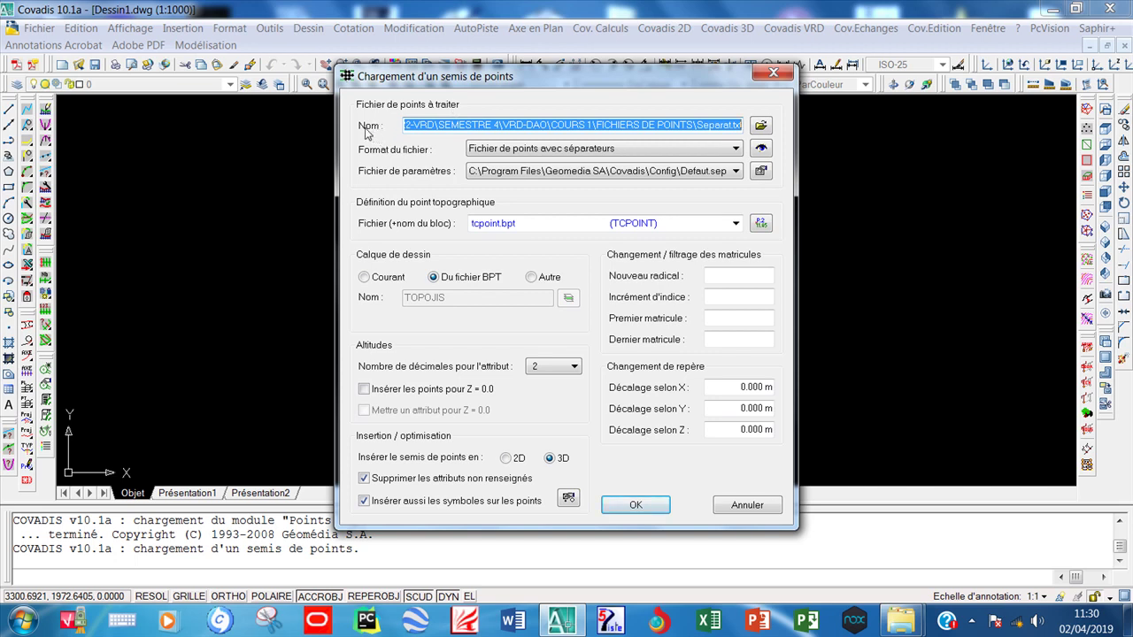
pyautogui.click(760, 126)
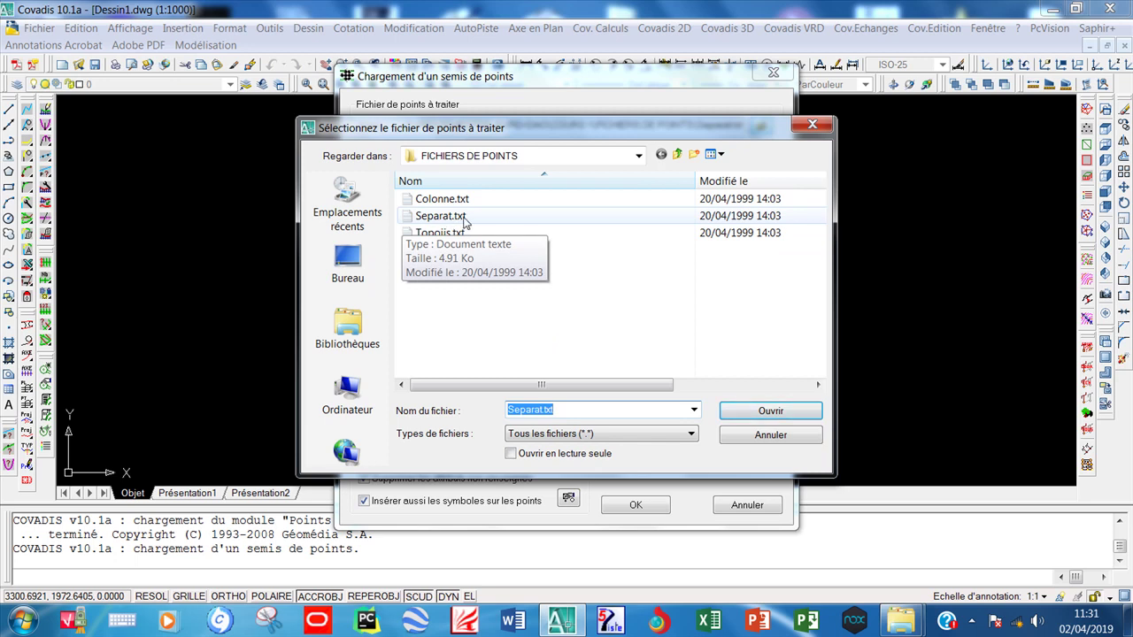
pyautogui.click(433, 217)
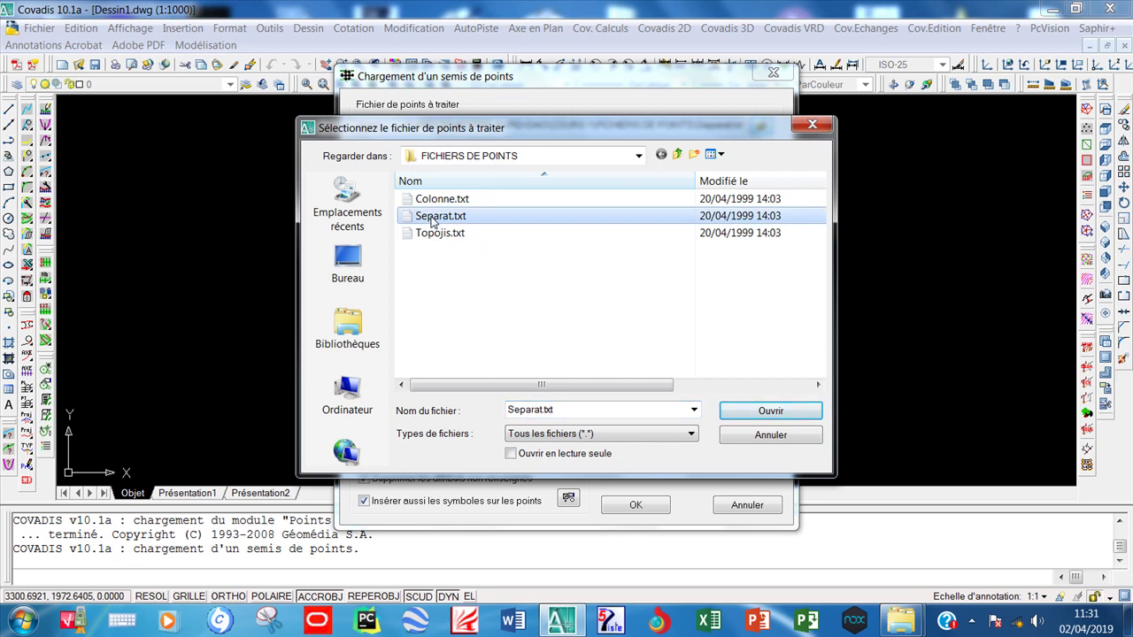
pyautogui.click(770, 411)
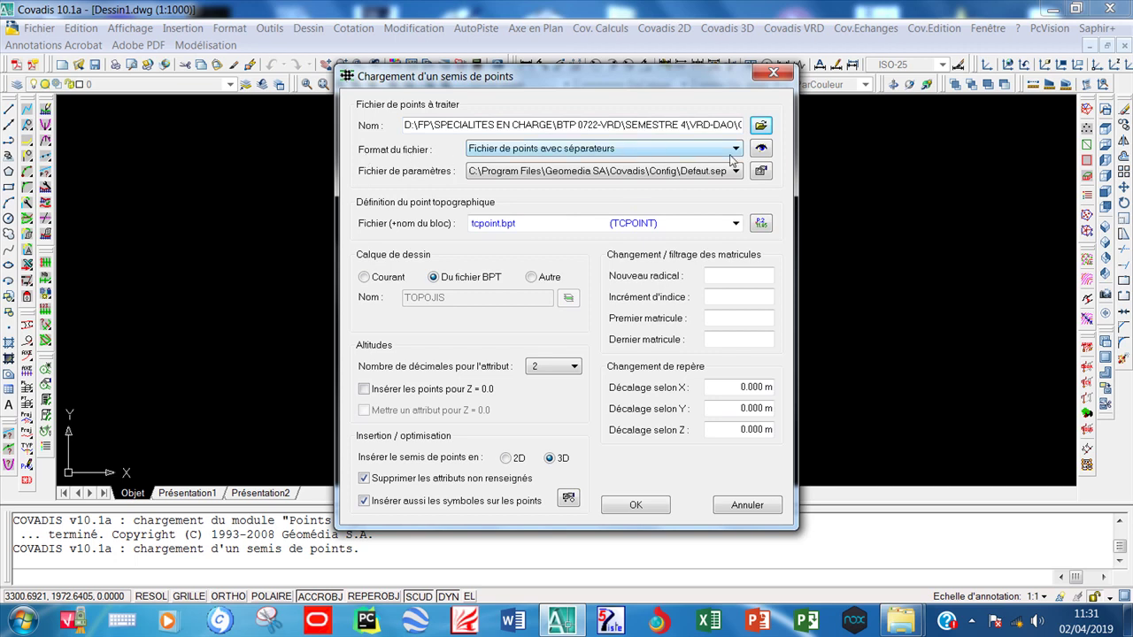
# Examine the list of points in Separat.txt from beginning to end, then close the file
pyautogui.click(762, 149)
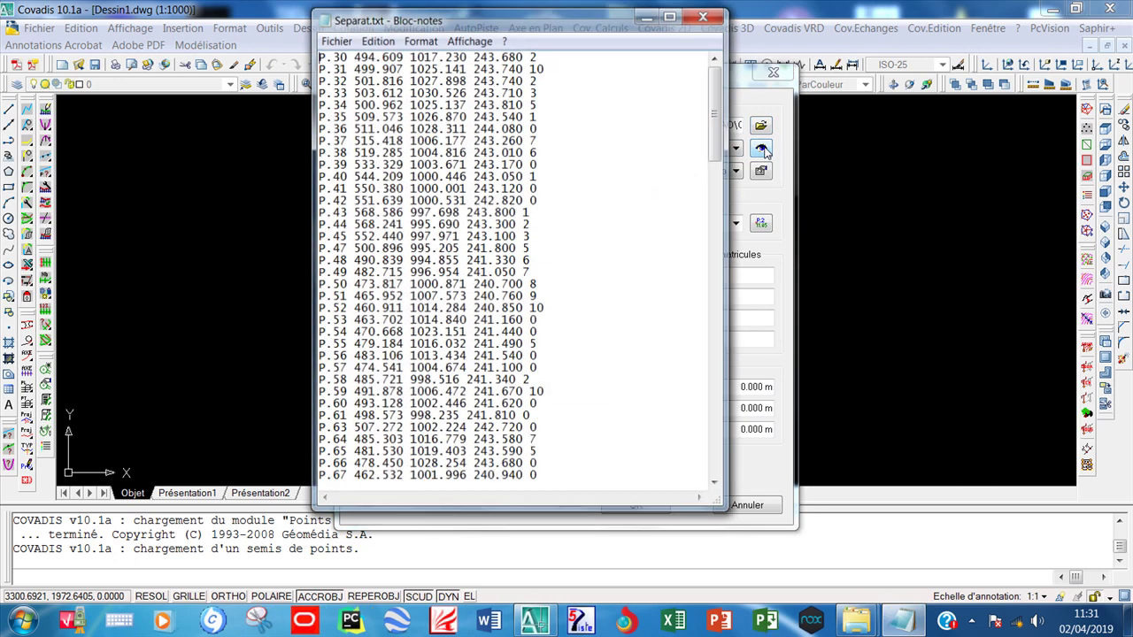
pyautogui.scroll(-20, 366, 347)
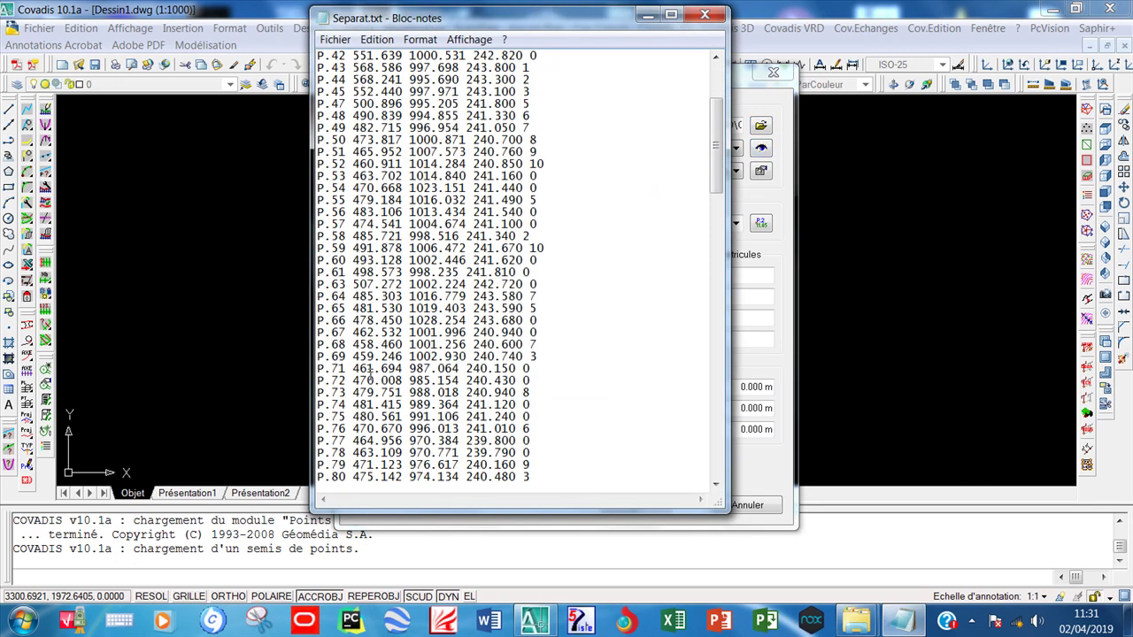
pyautogui.scroll(-1, 369, 372)
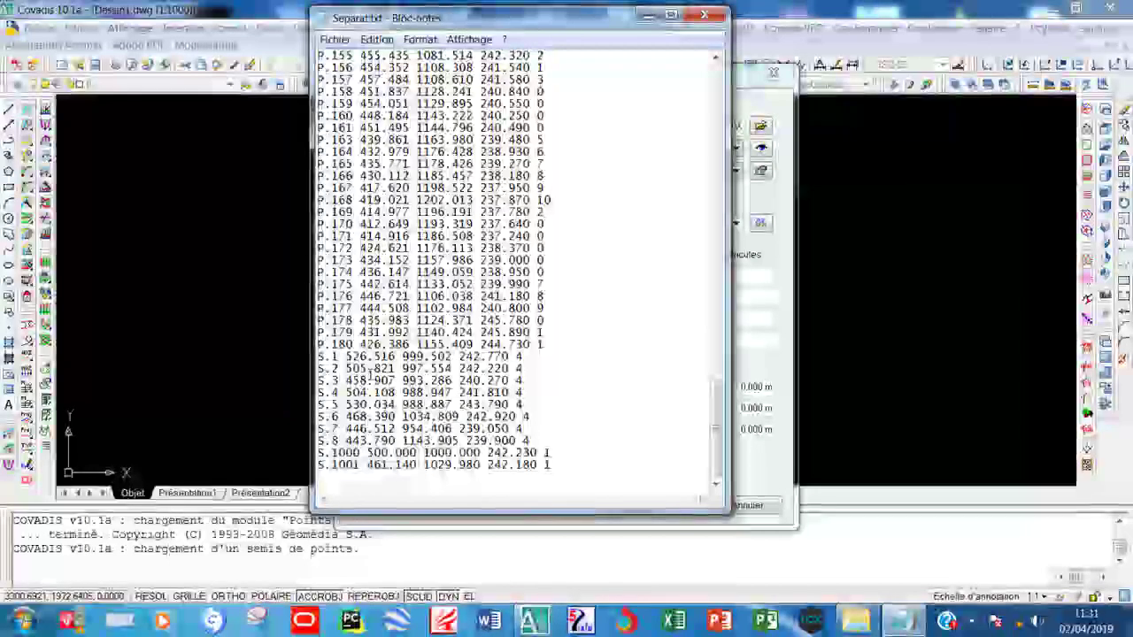
pyautogui.scroll(20, 367, 355)
pyautogui.scroll(9, 365, 335)
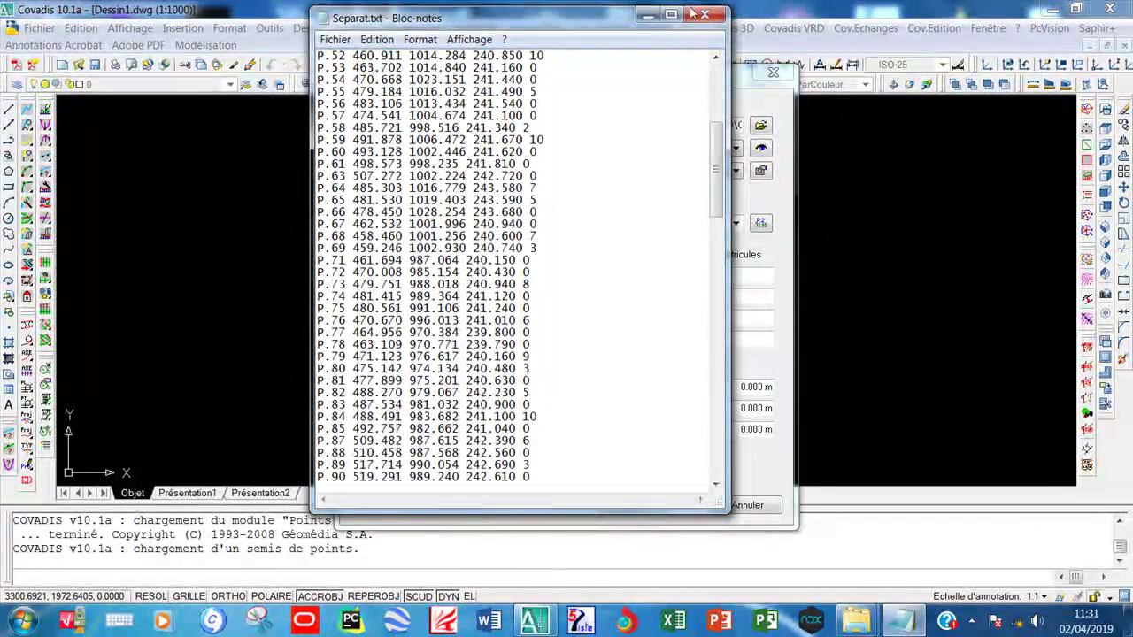
pyautogui.click(705, 15)
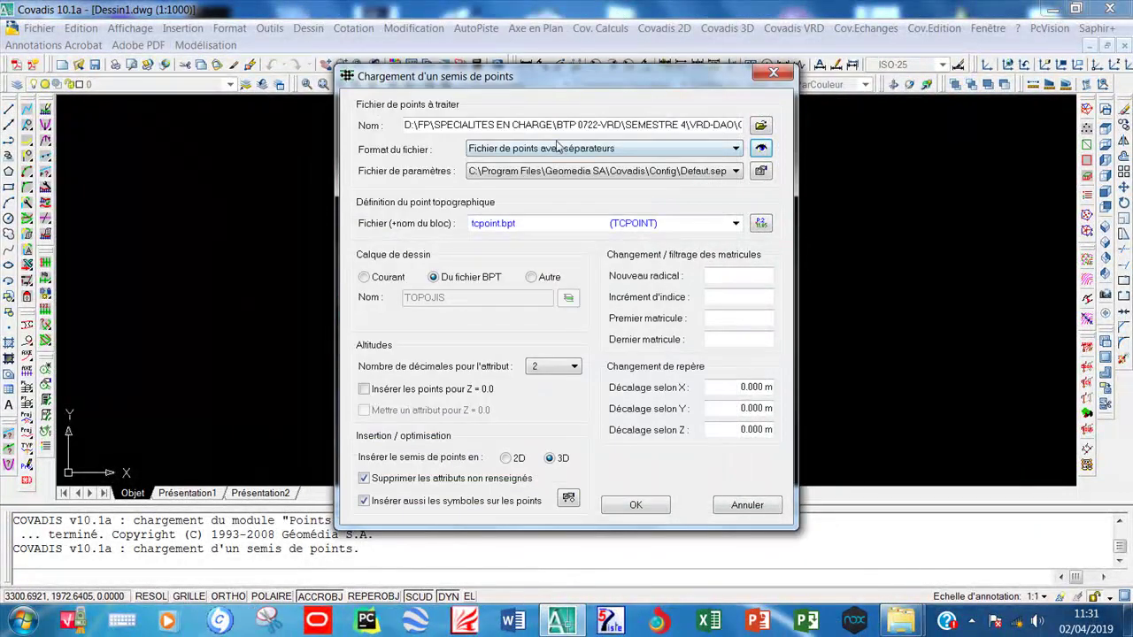
# Choose "Fichier de points avec séparateurs" as the format of the points file
pyautogui.click(670, 153)
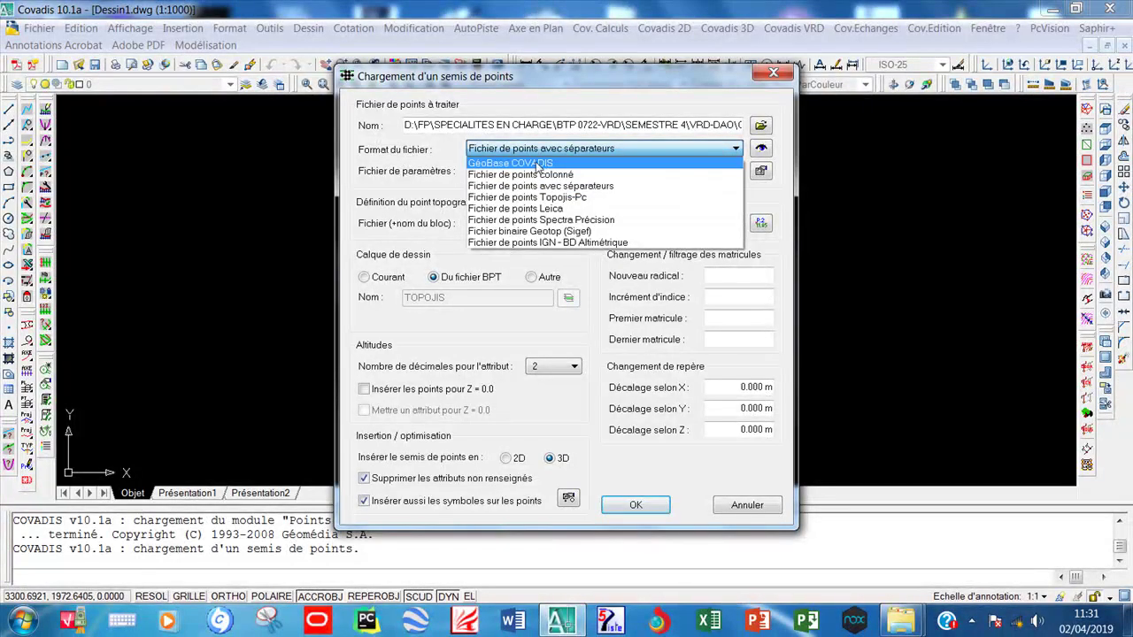
pyautogui.click(589, 186)
pyautogui.click(575, 152)
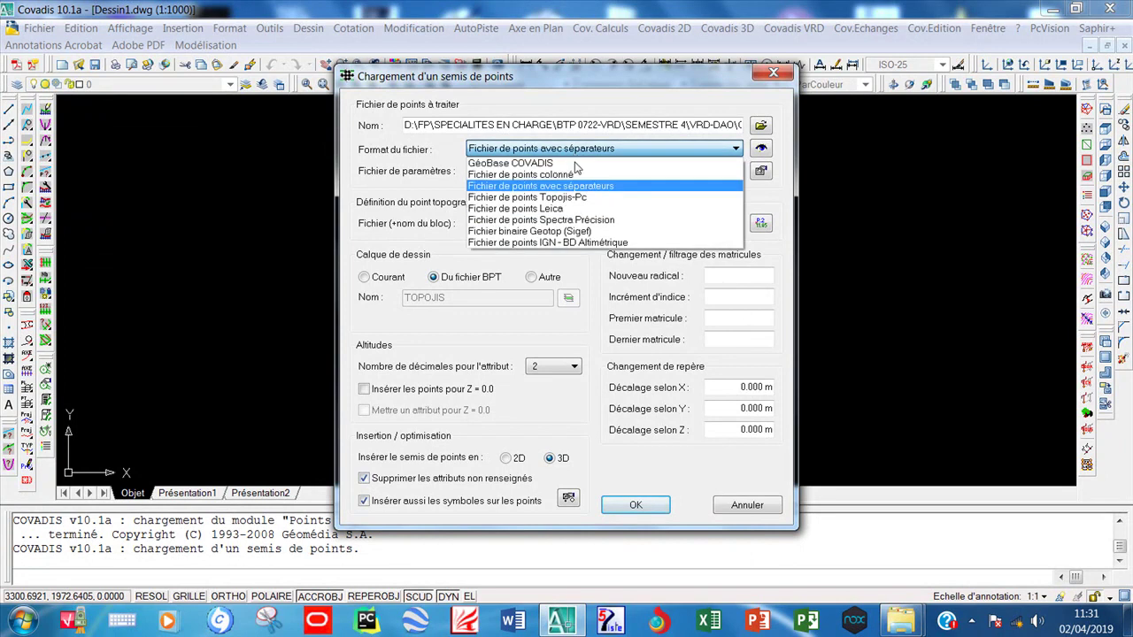
pyautogui.click(454, 144)
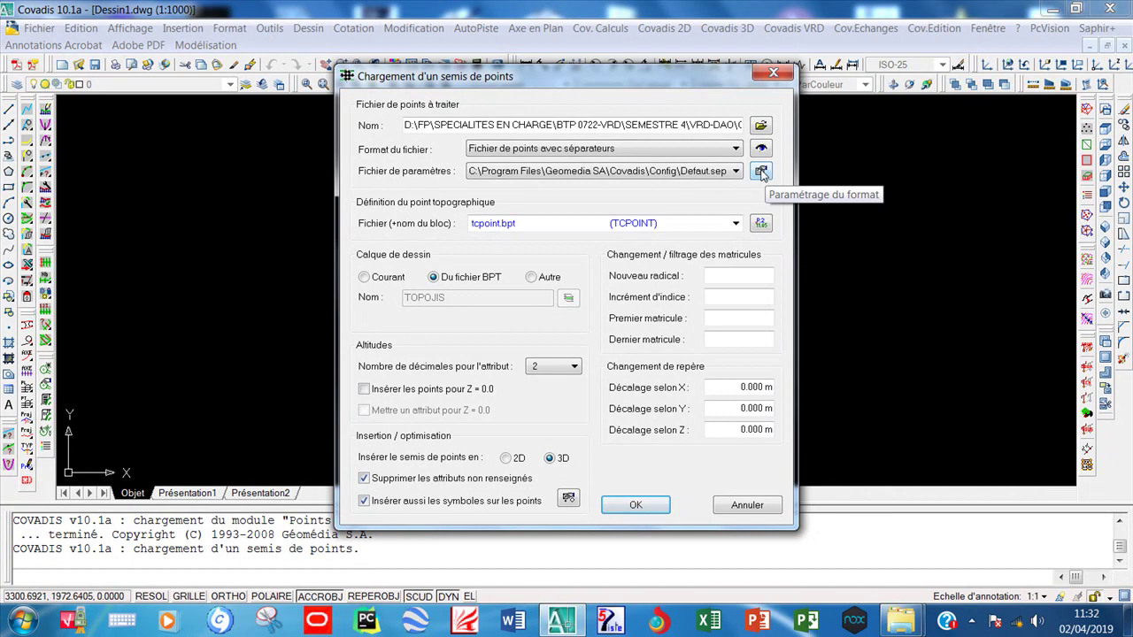
# Try "Autre caractère" as the separator in the format parameters, look through the available characters, and discard the change
pyautogui.click(761, 172)
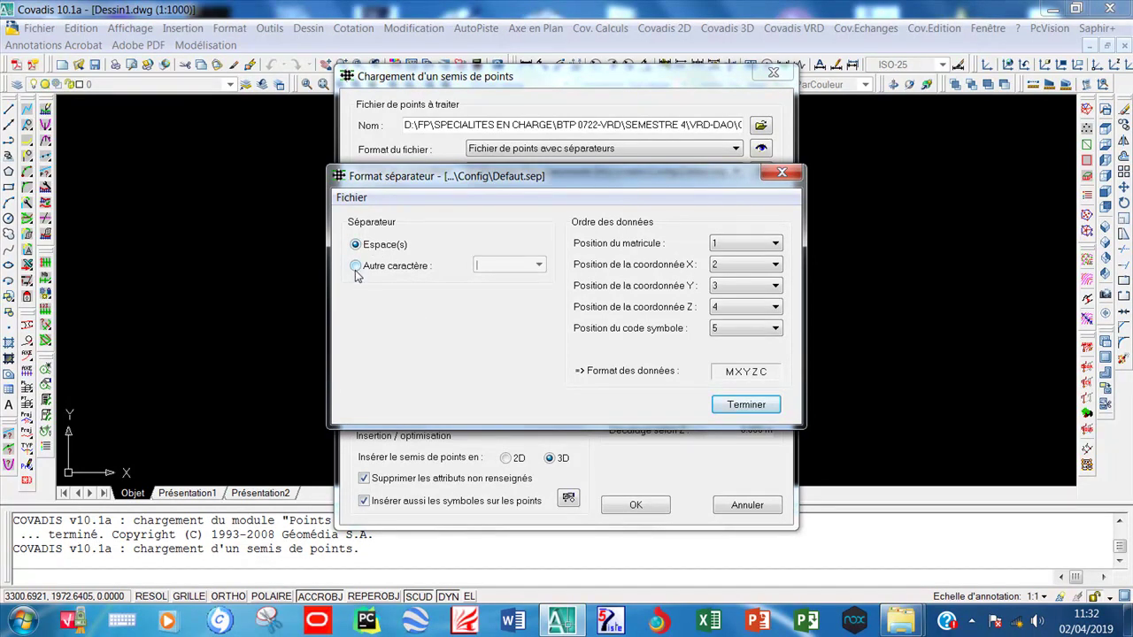
pyautogui.moveTo(482, 180); pyautogui.dragTo(491, 169)
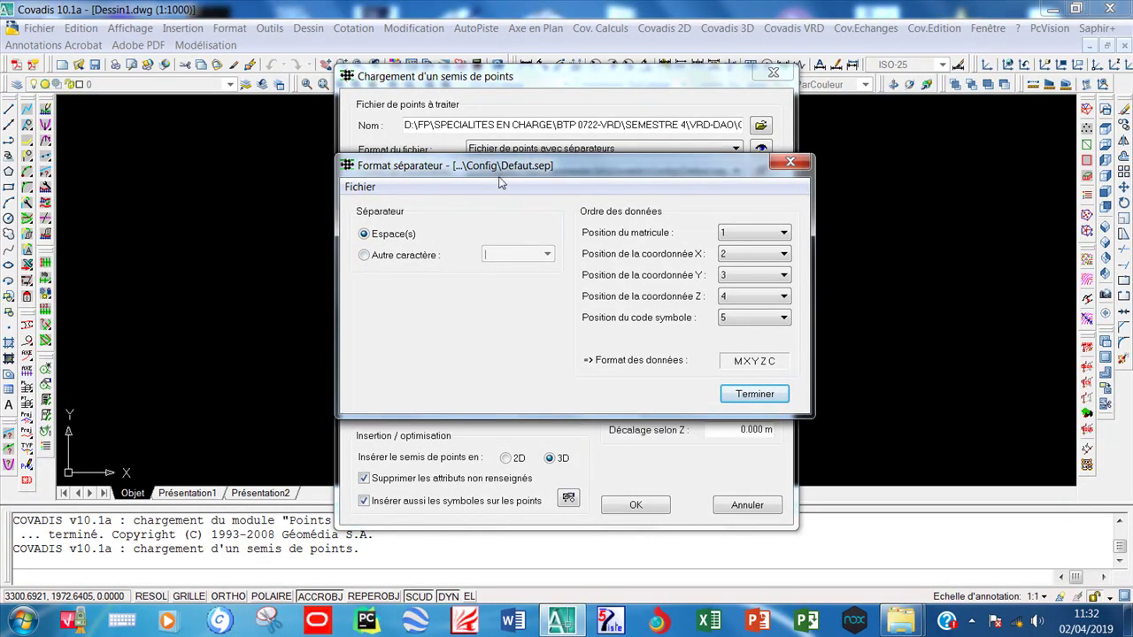
pyautogui.click(364, 256)
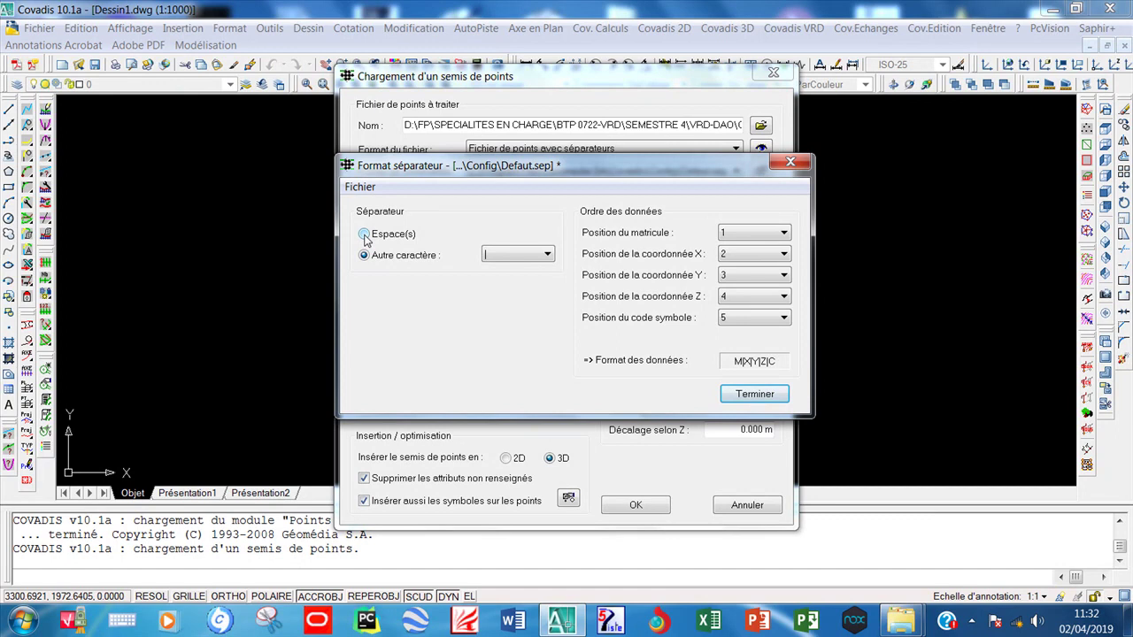
pyautogui.click(365, 236)
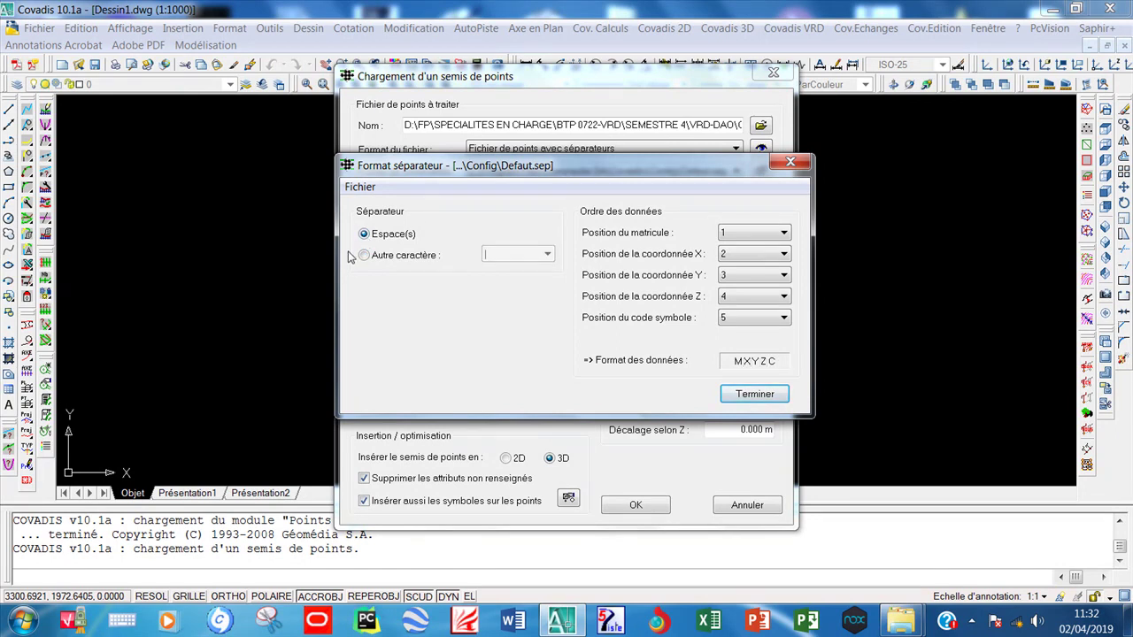
pyautogui.click(364, 256)
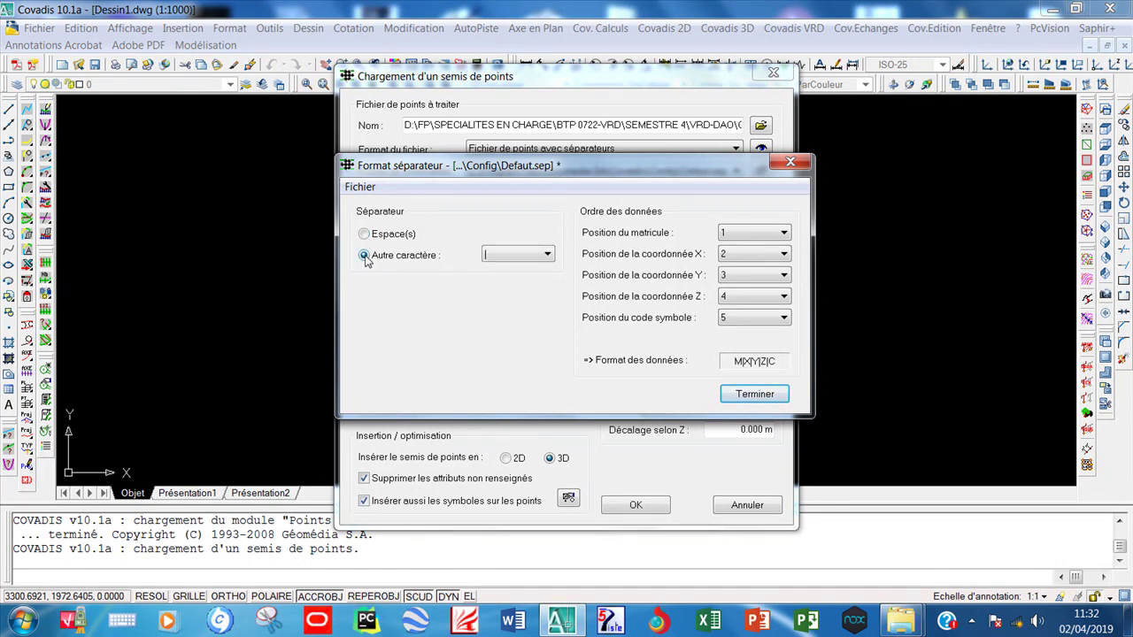
pyautogui.click(548, 256)
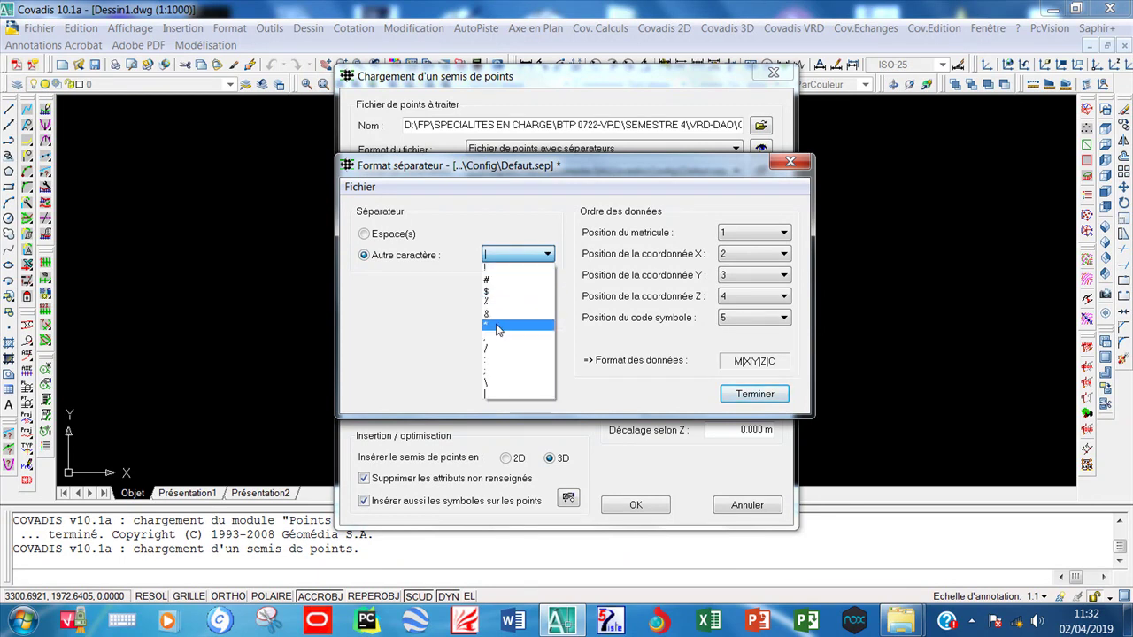
pyautogui.click(423, 316)
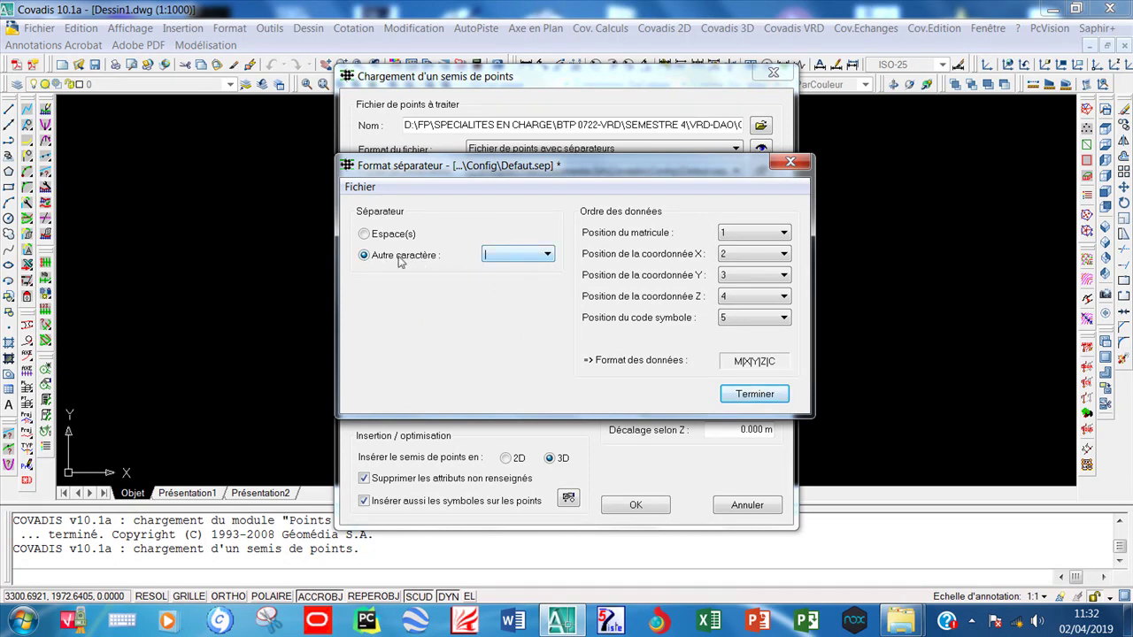
pyautogui.click(529, 258)
pyautogui.click(426, 299)
pyautogui.click(518, 264)
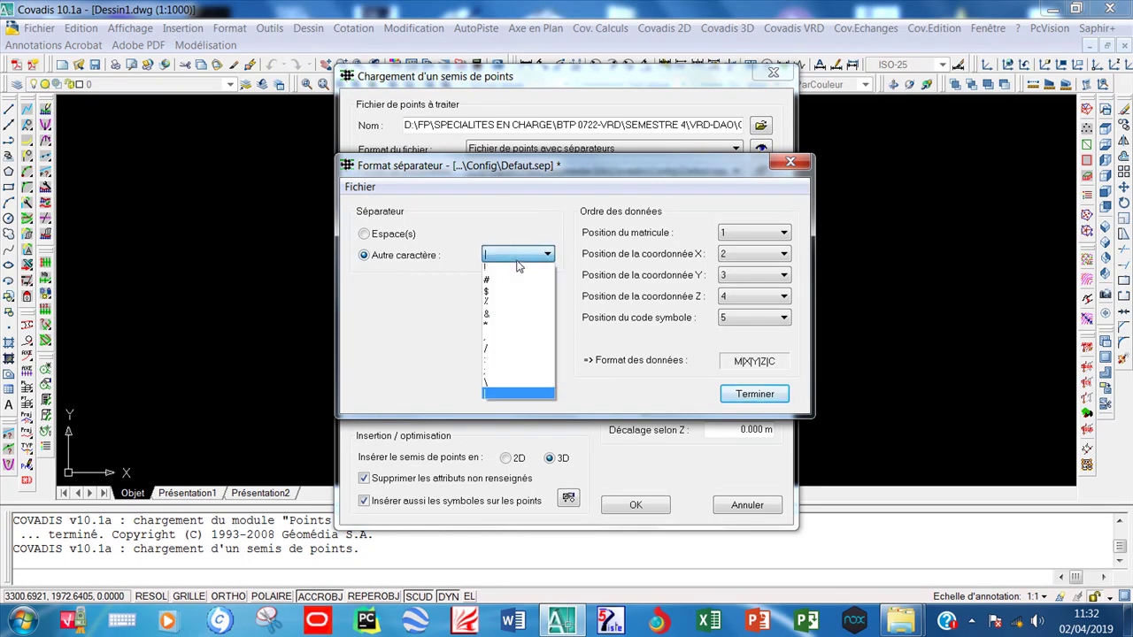
pyautogui.click(432, 267)
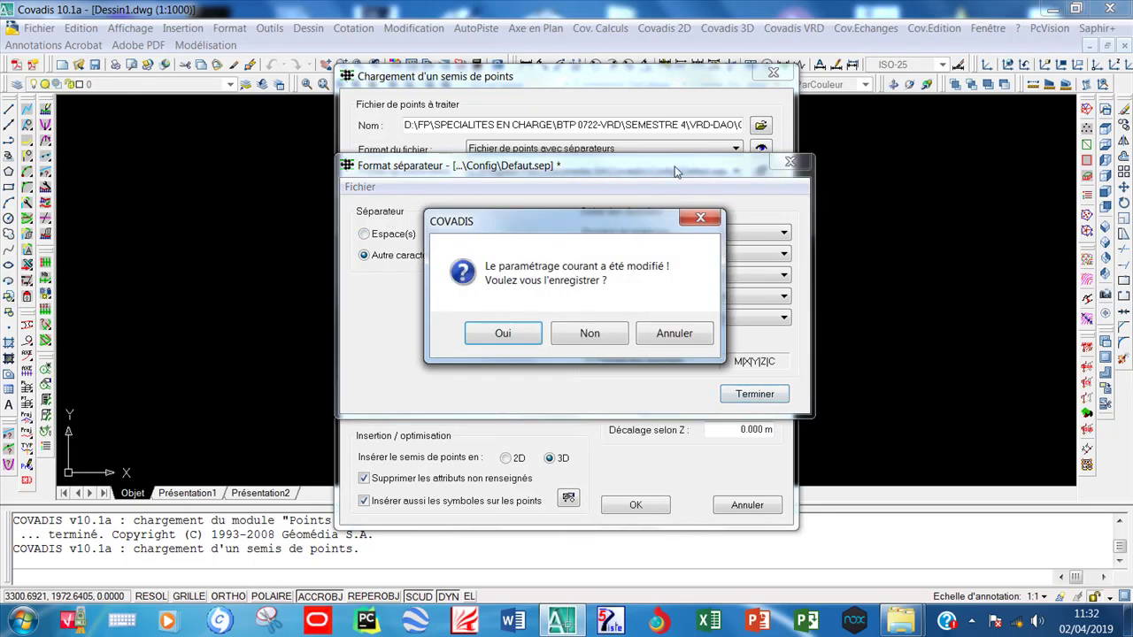
pyautogui.click(608, 333)
# Compare the separators and column order in Separat.txt with the separator and data order set in the format parameters
pyautogui.click(761, 149)
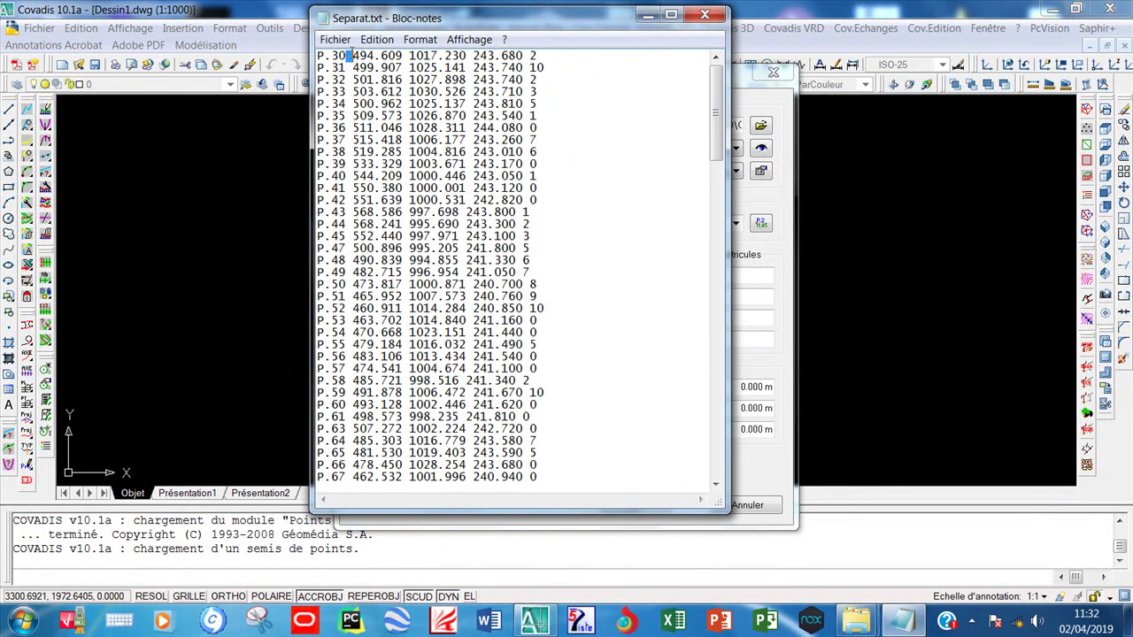
pyautogui.click(705, 14)
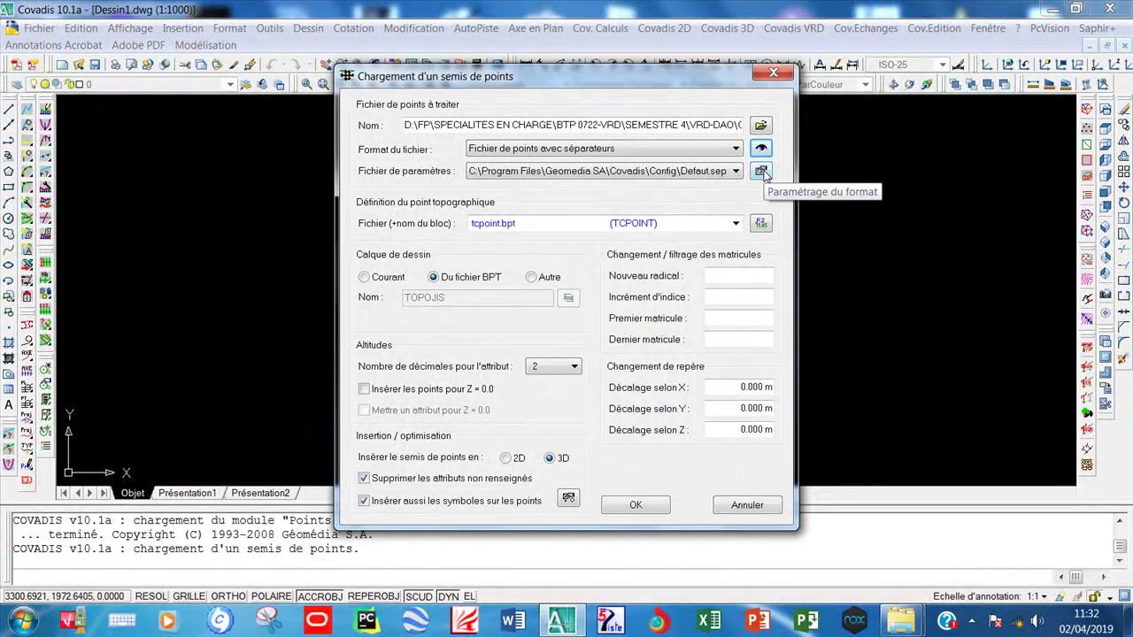
pyautogui.click(761, 171)
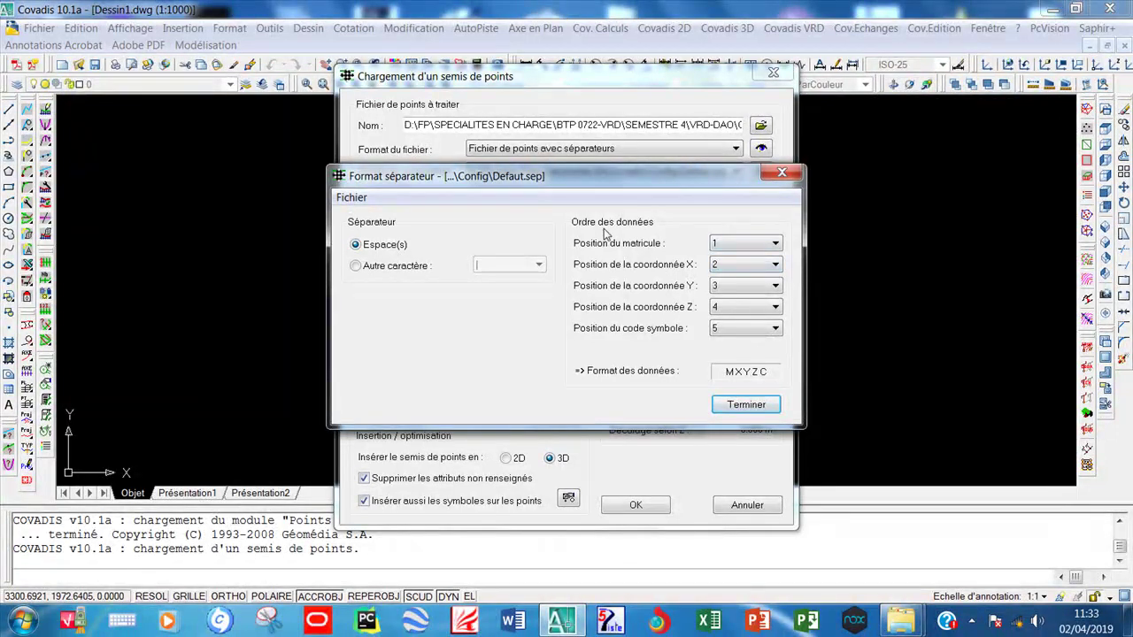
pyautogui.moveTo(679, 170); pyautogui.dragTo(679, 167)
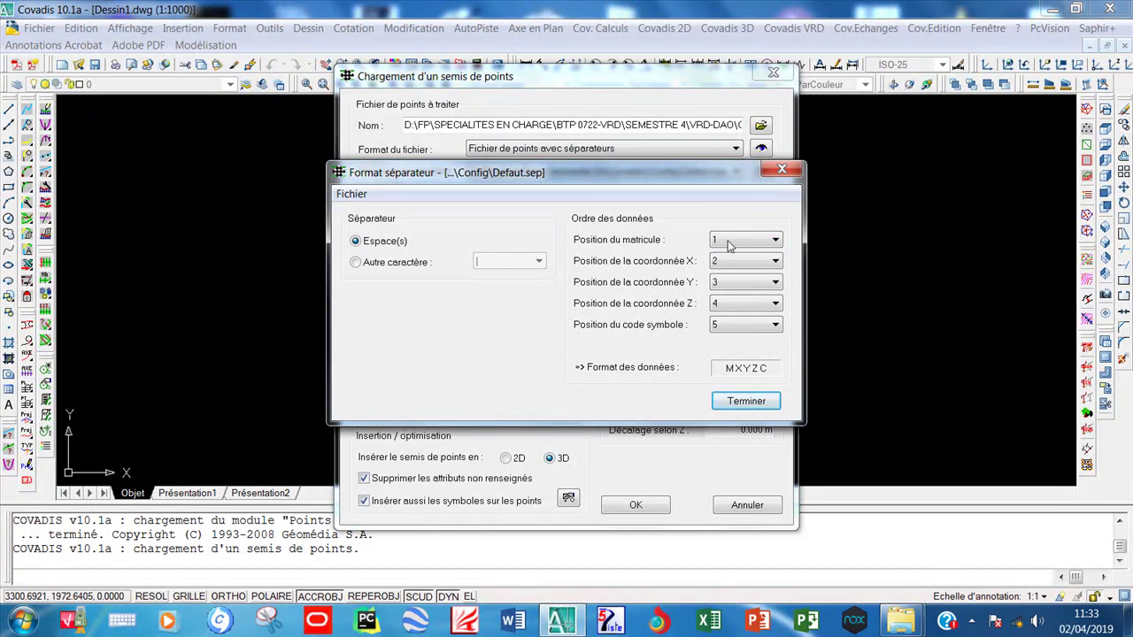
pyautogui.moveTo(702, 174); pyautogui.dragTo(718, 229)
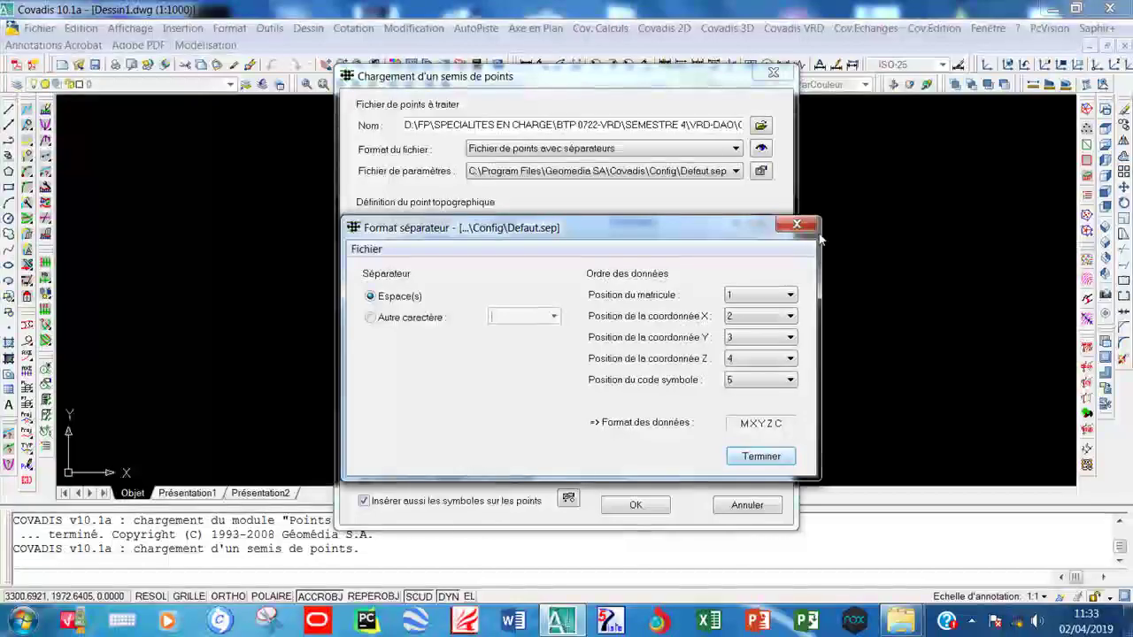
pyautogui.click(797, 224)
pyautogui.click(762, 148)
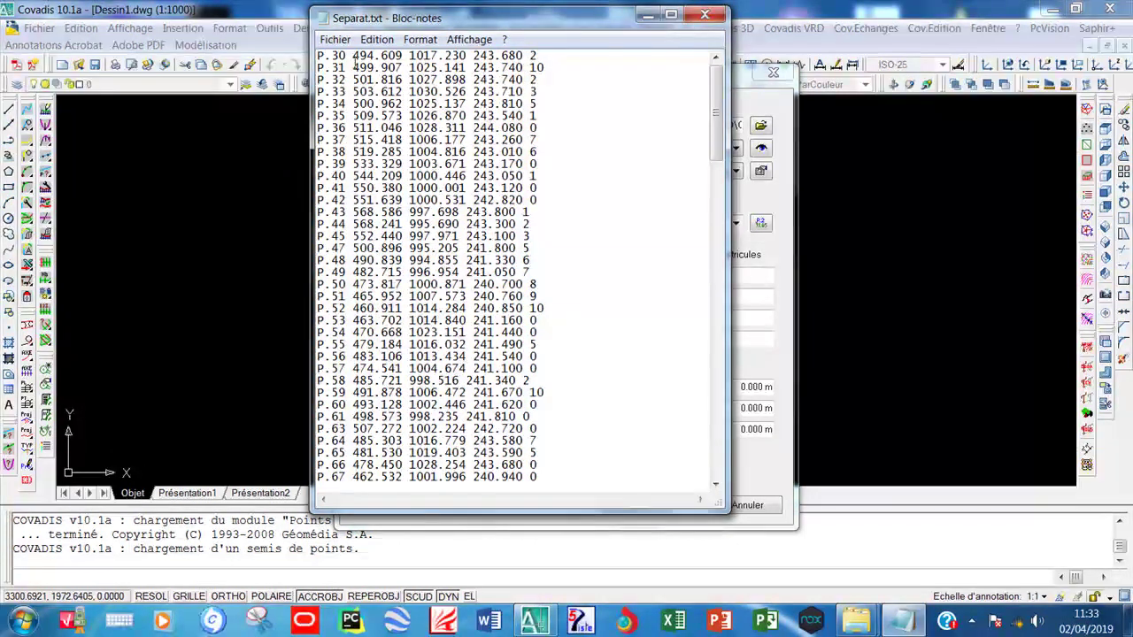
pyautogui.click(705, 14)
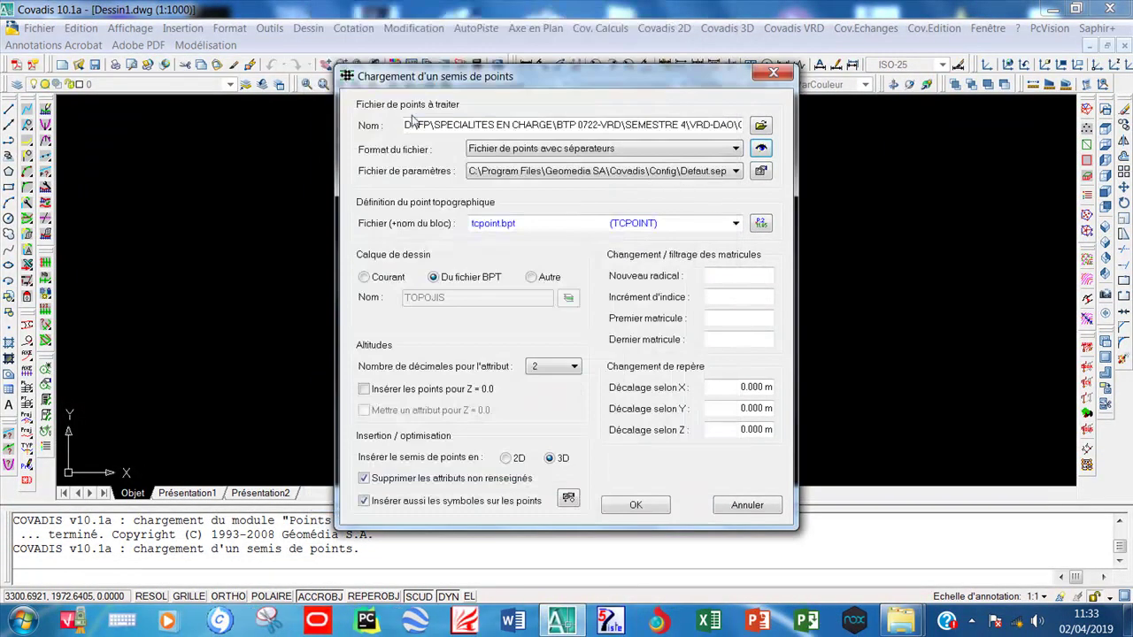
# In the separator format parameters, set the matricule position to 1 and the X coordinate position to 2
pyautogui.click(762, 172)
pyautogui.moveTo(570, 177); pyautogui.dragTo(584, 158)
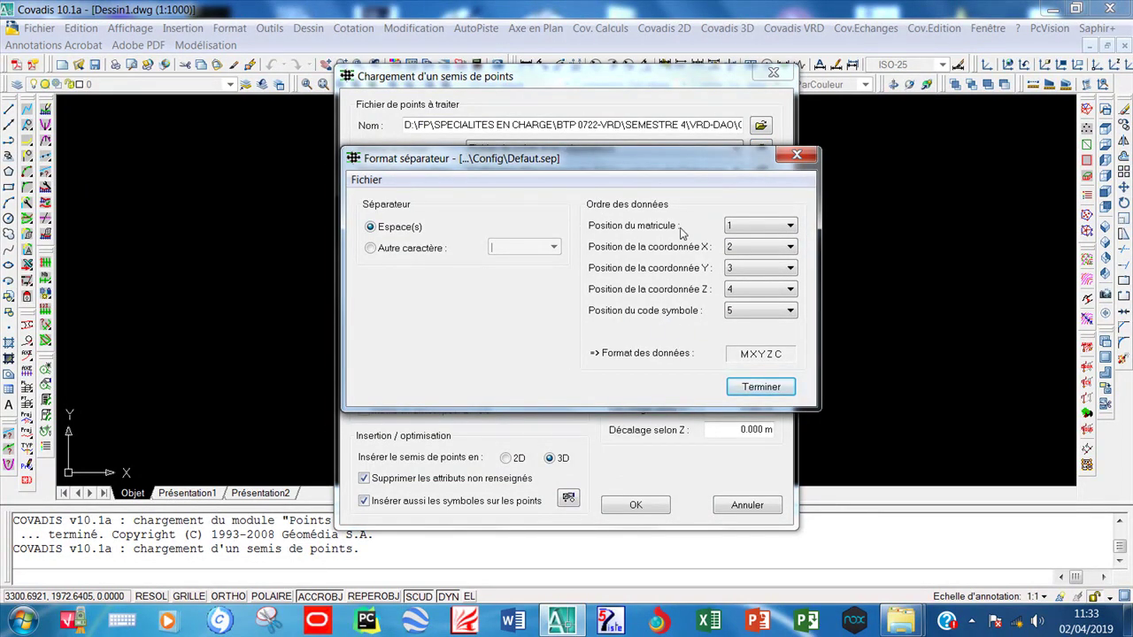
pyautogui.click(769, 228)
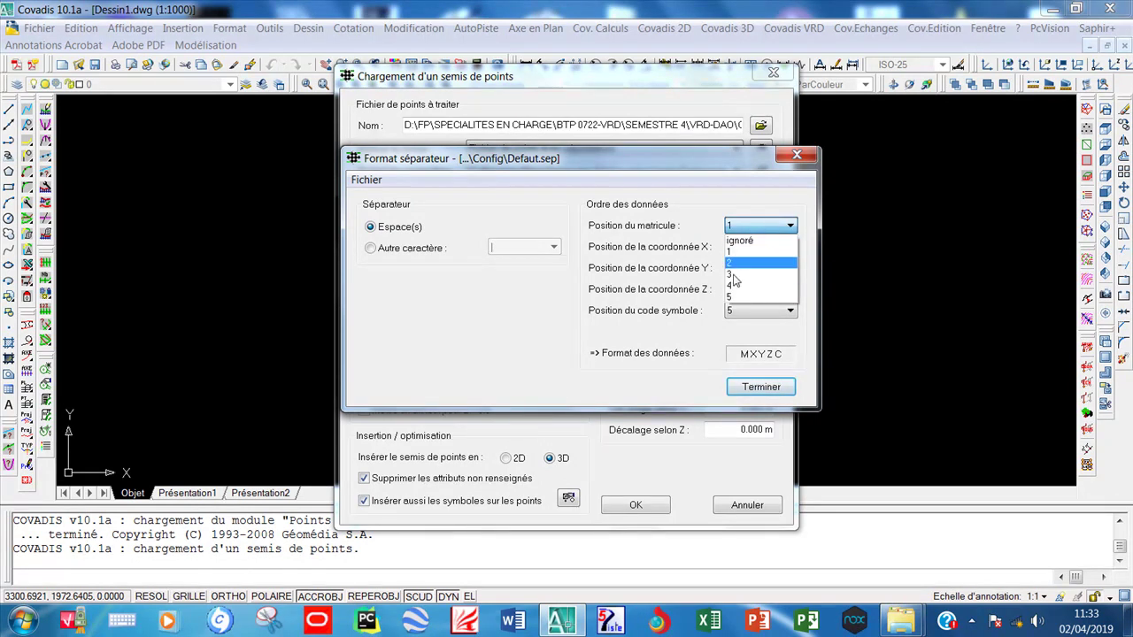
pyautogui.click(735, 253)
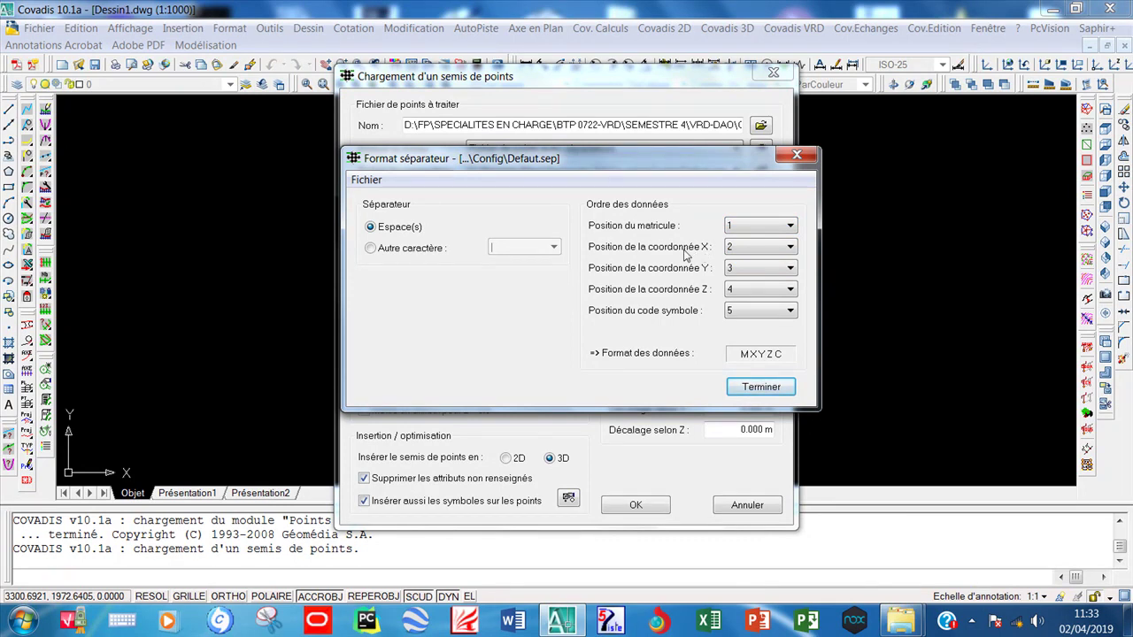
pyautogui.click(749, 248)
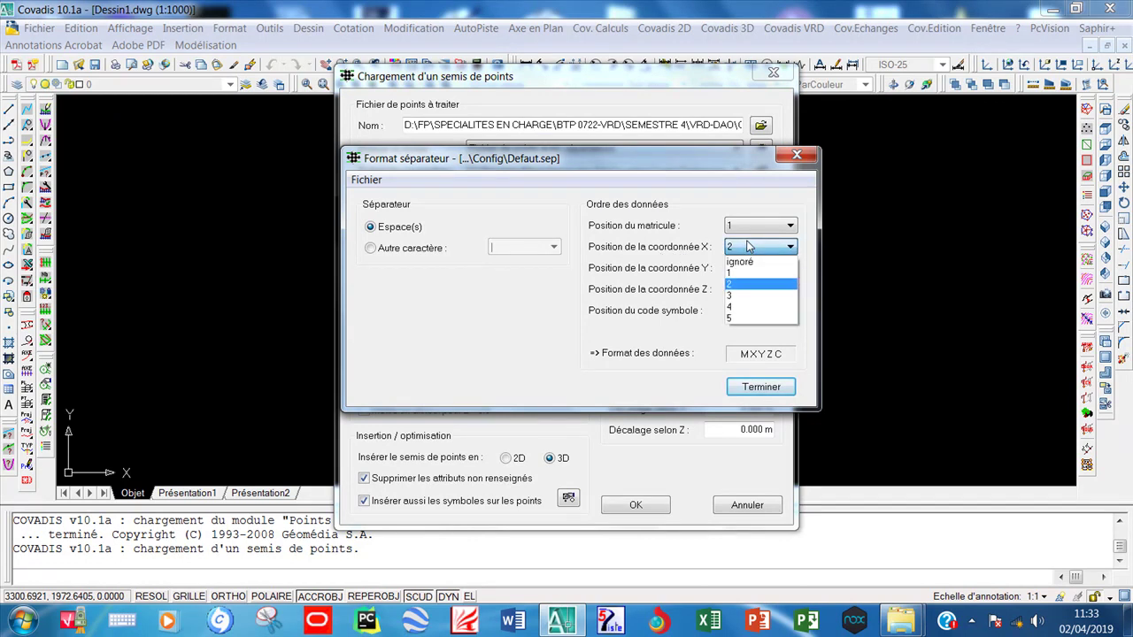
pyautogui.click(738, 284)
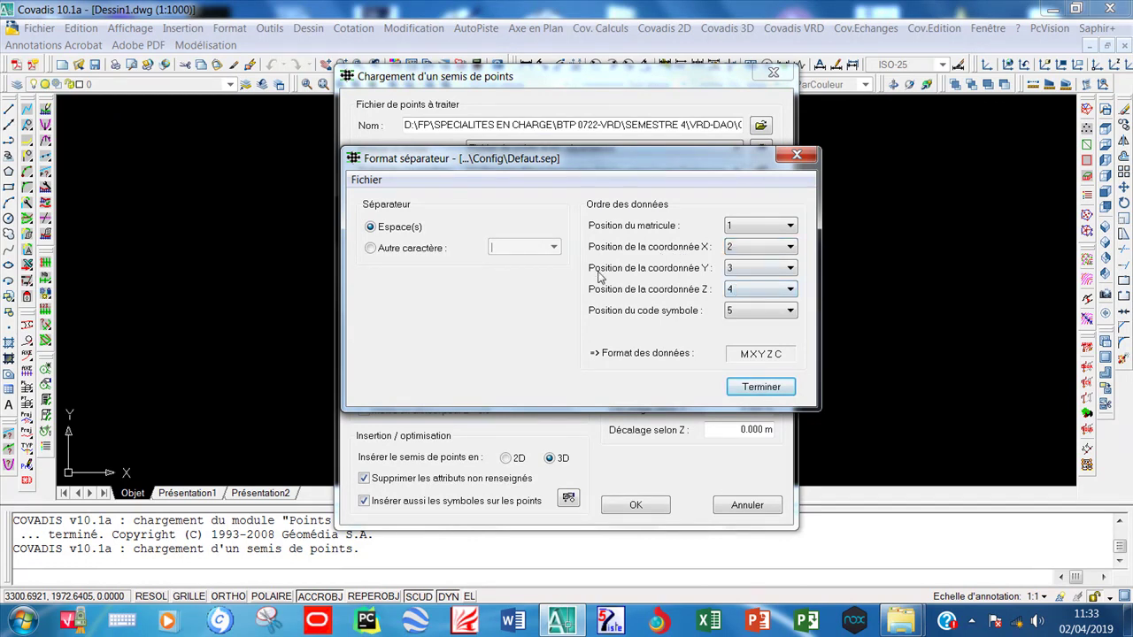
# Set the Y coordinate position to 3, Z to 4 and the symbol code to 5, then finish the separator format parameters
pyautogui.click(757, 268)
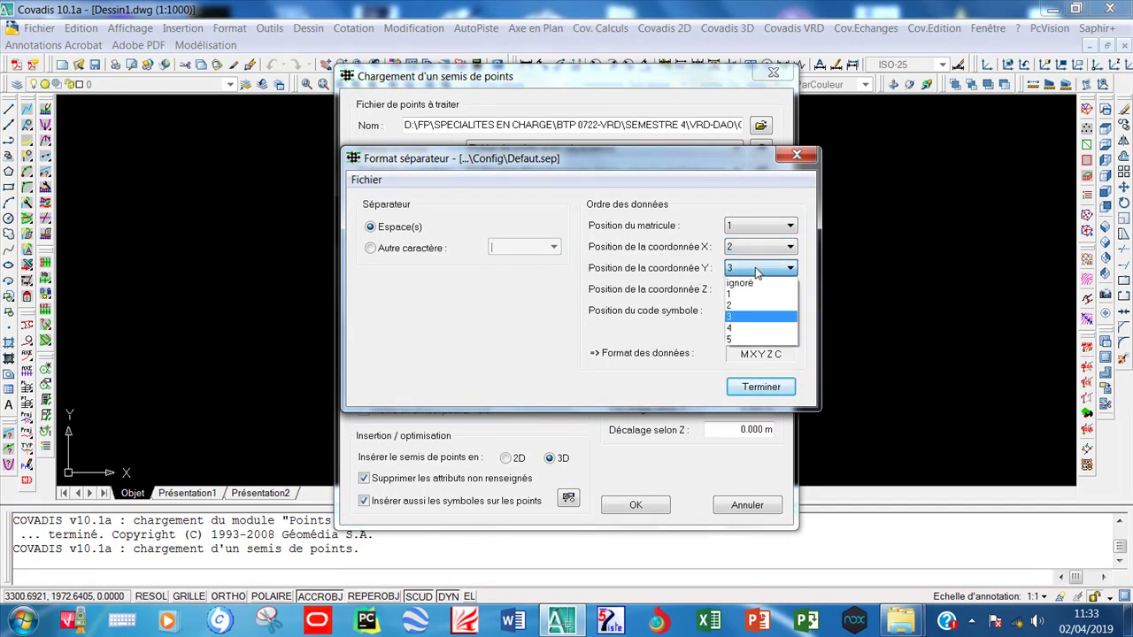
pyautogui.click(740, 326)
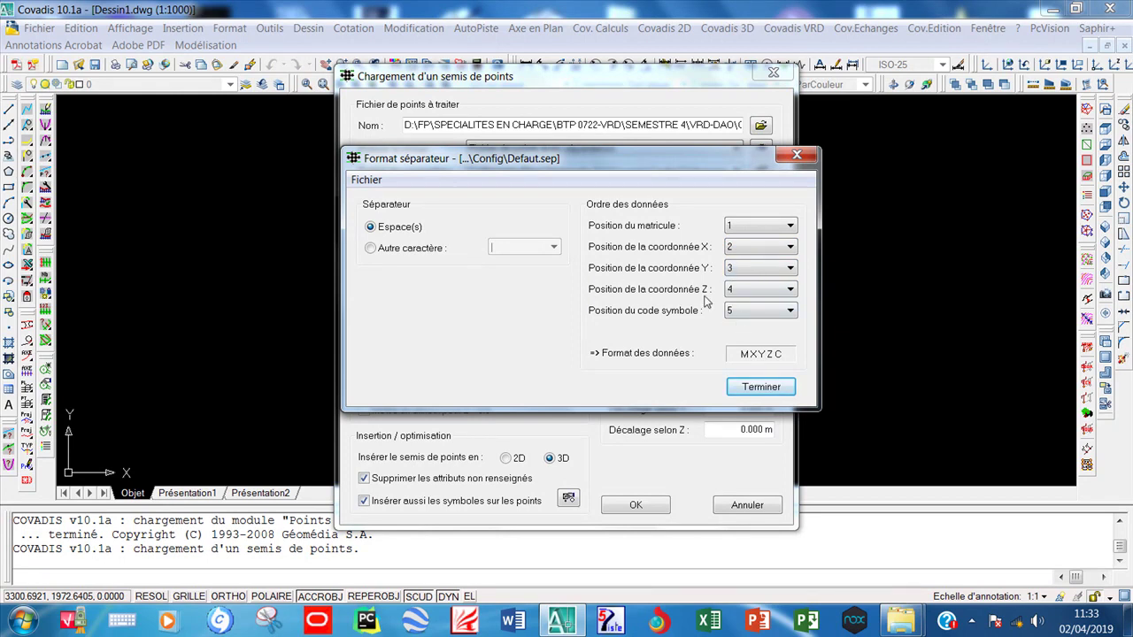
pyautogui.click(765, 293)
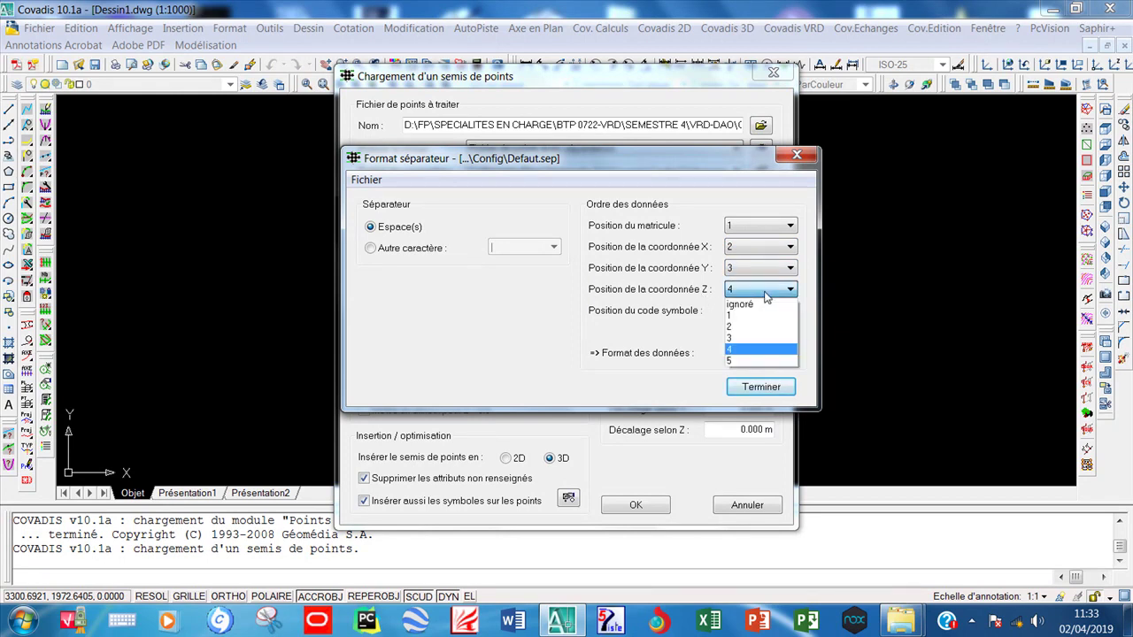
pyautogui.click(767, 294)
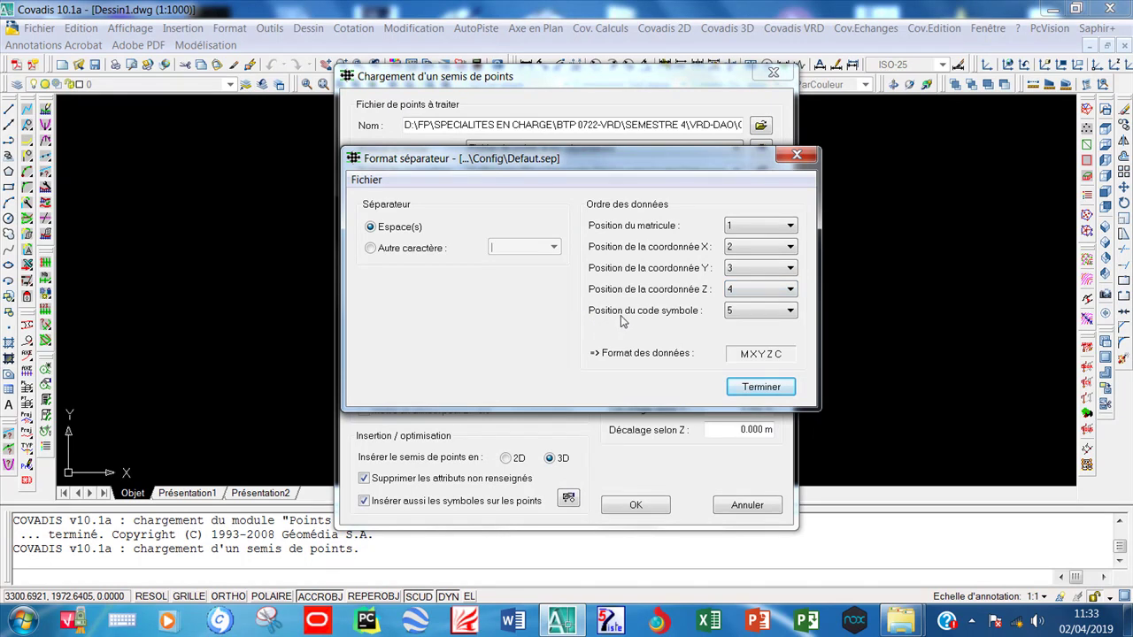
pyautogui.click(764, 311)
pyautogui.click(760, 383)
pyautogui.click(761, 389)
pyautogui.moveTo(611, 164); pyautogui.dragTo(613, 156)
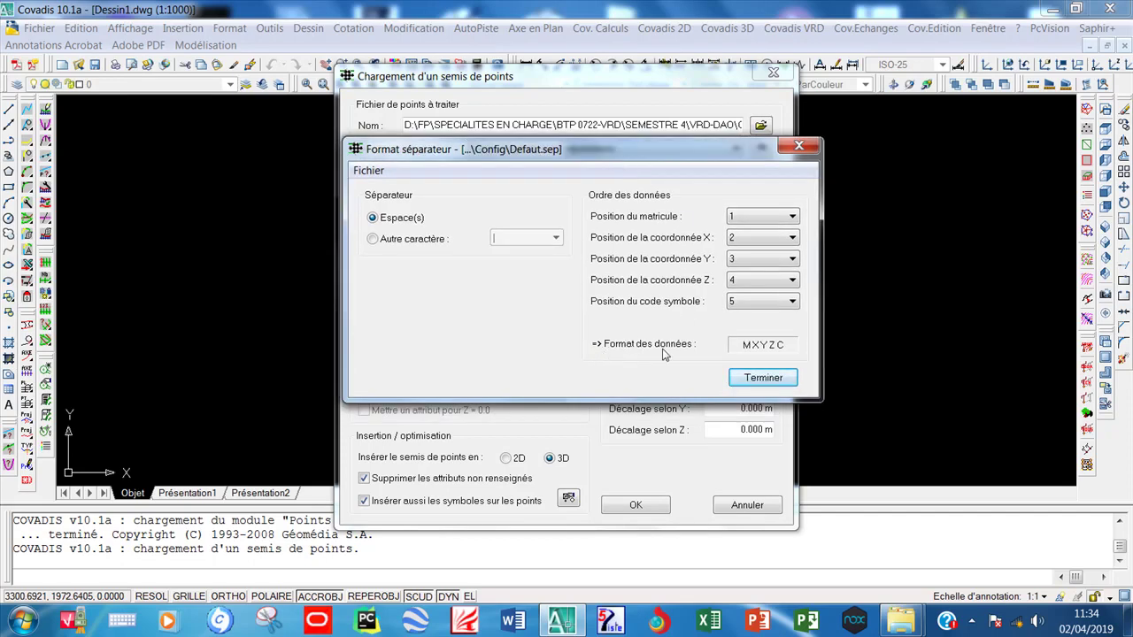
pyautogui.click(763, 378)
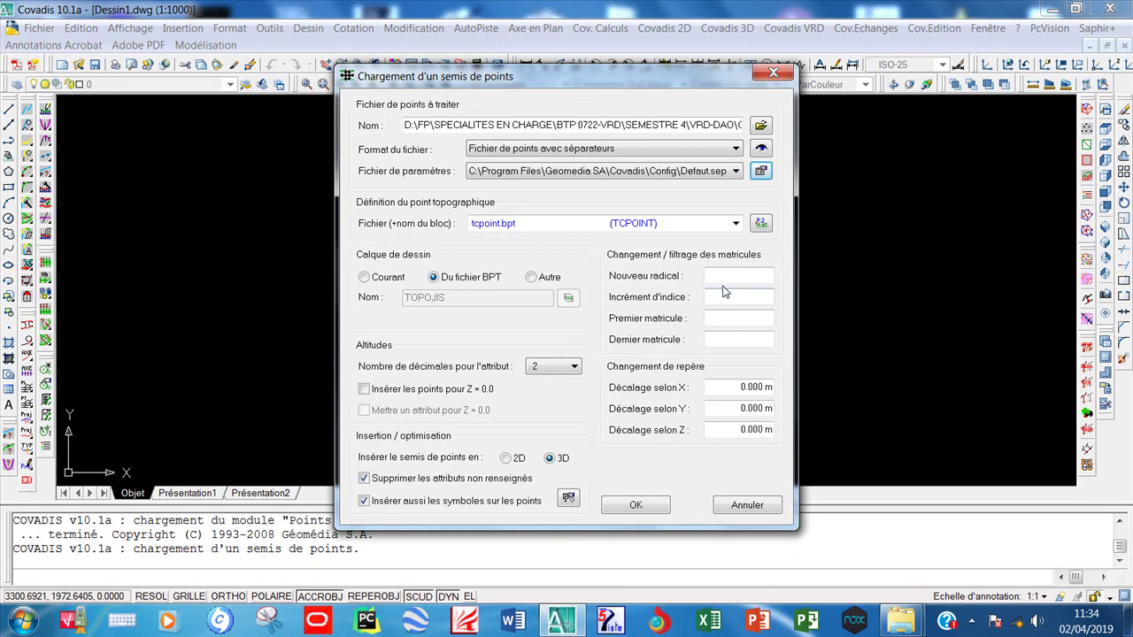
# Examine the attributes in the tcpoint.bpt topographic point definition, switching creation of the Code symbole attribute off and back on
pyautogui.click(761, 224)
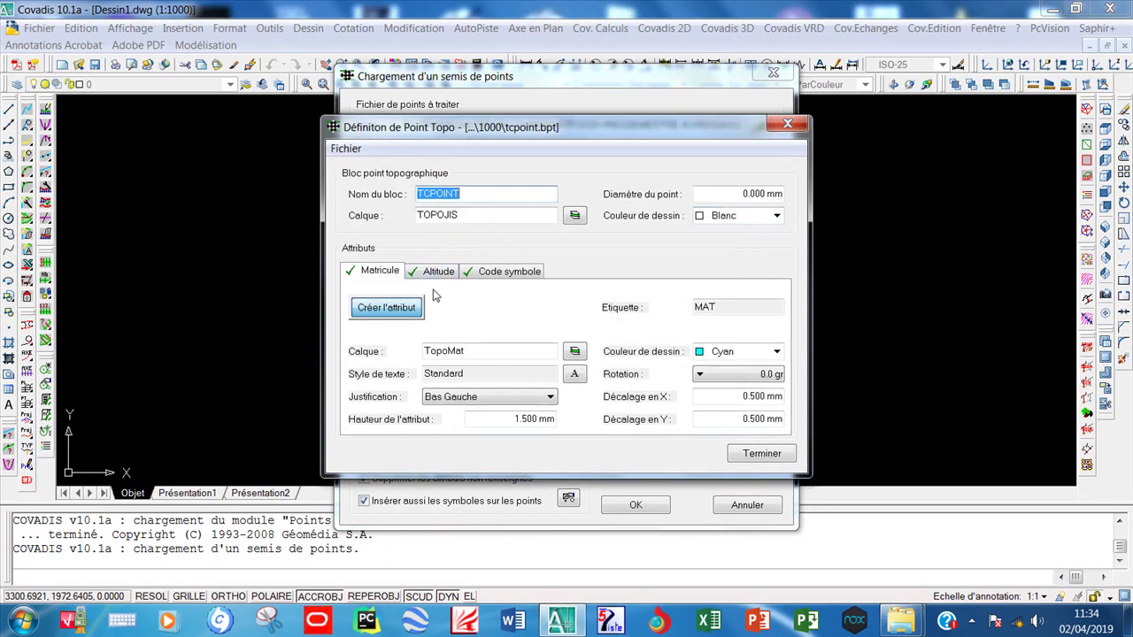
pyautogui.moveTo(499, 131); pyautogui.dragTo(529, 133)
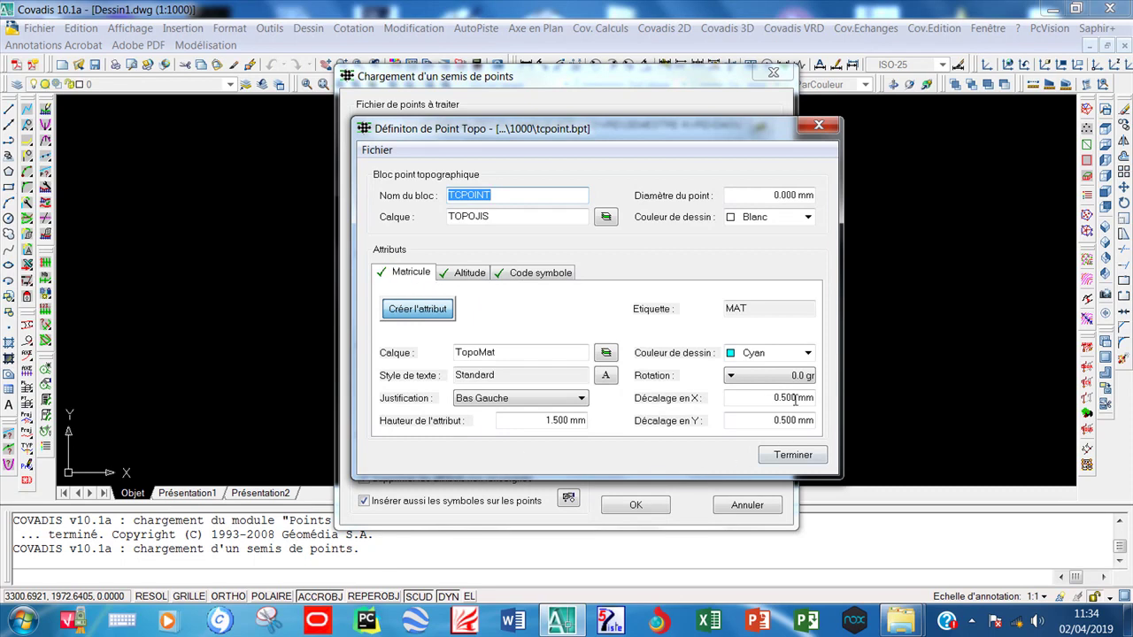
pyautogui.click(471, 274)
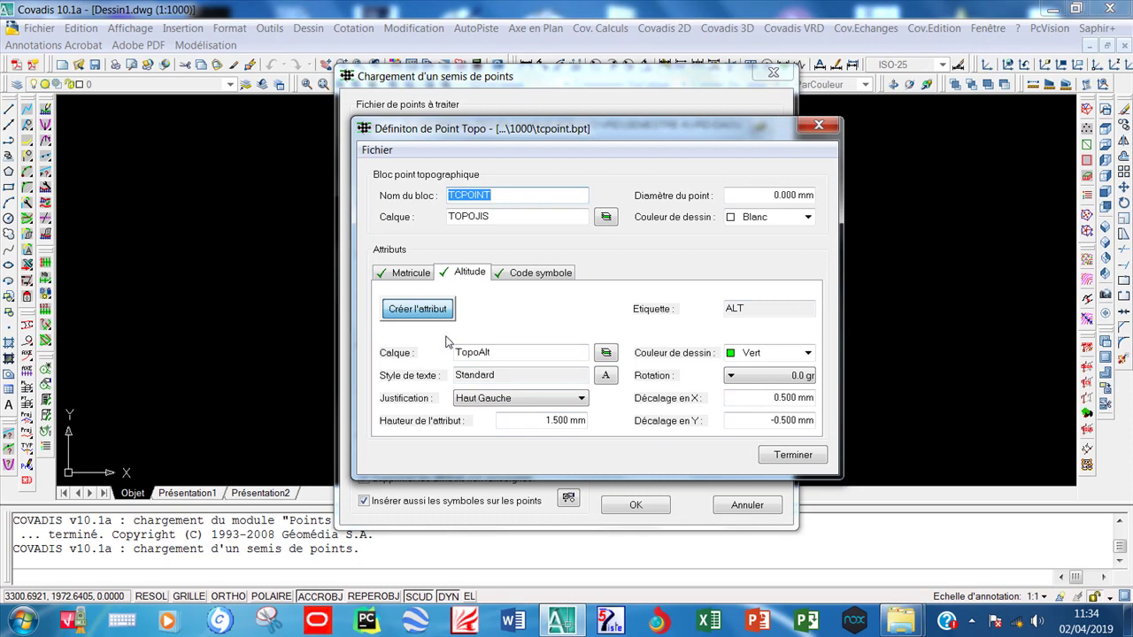
pyautogui.click(528, 274)
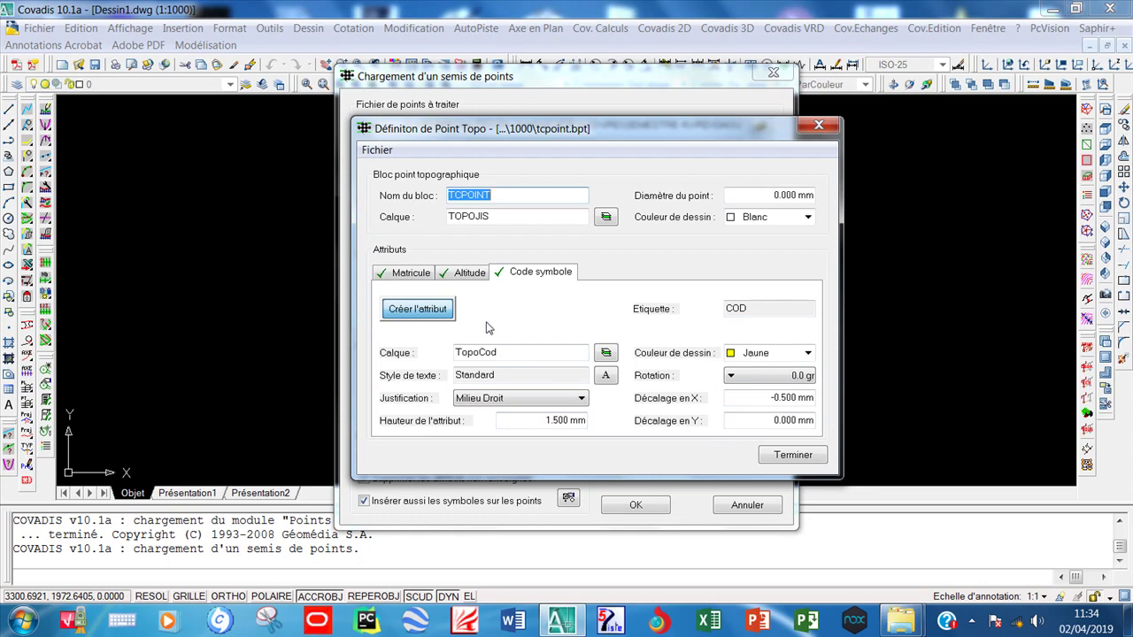
pyautogui.click(412, 311)
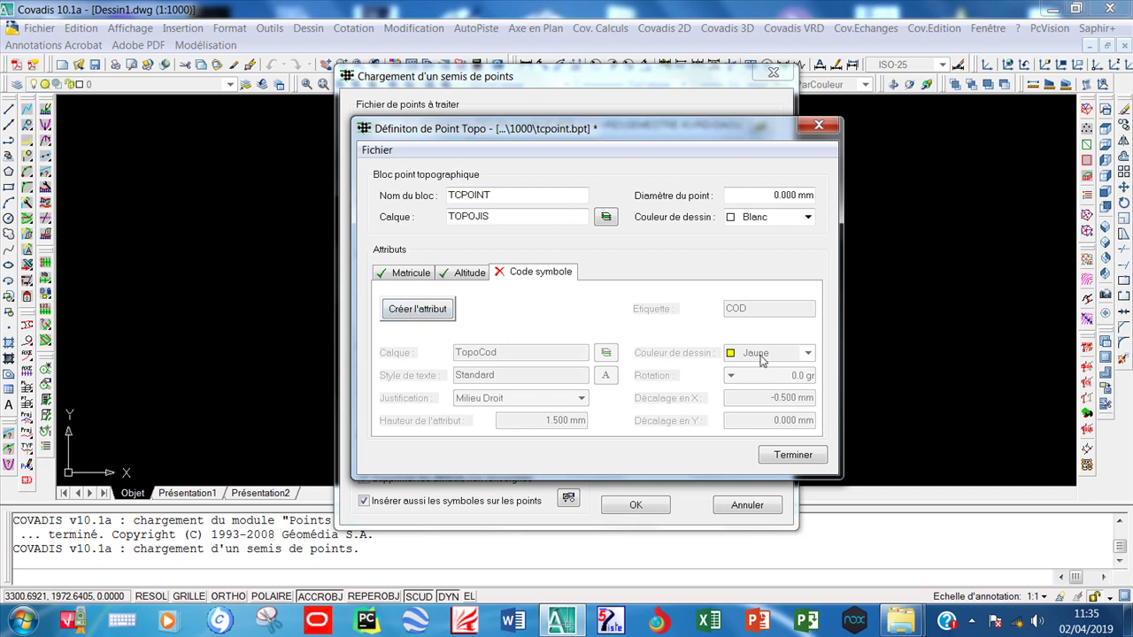
pyautogui.click(413, 311)
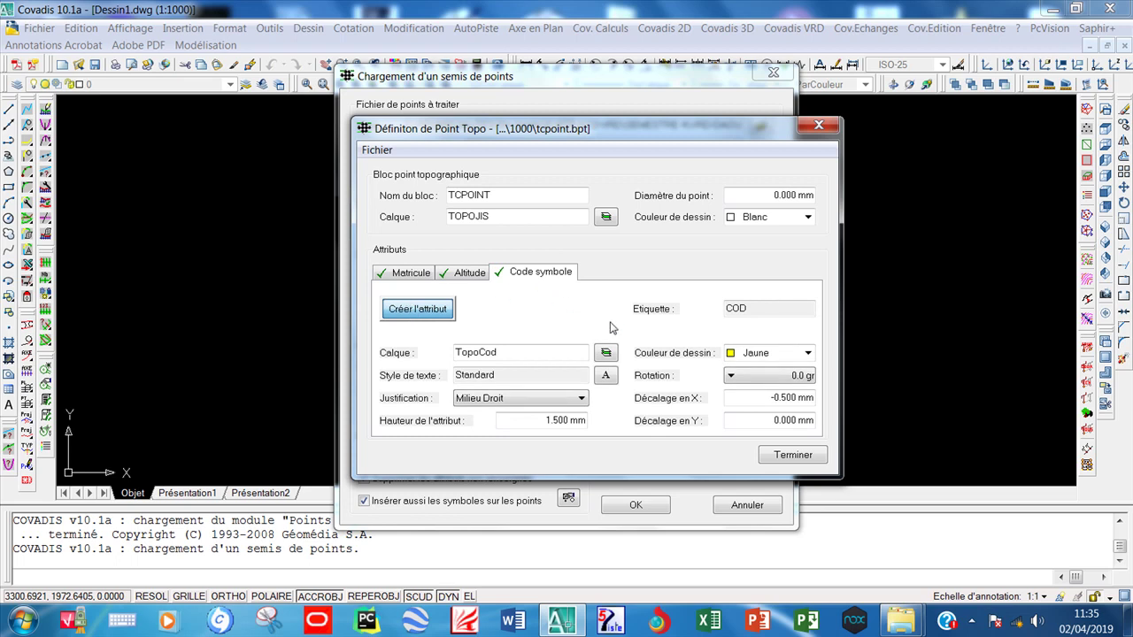
# Compare the layer, colour, justification and offsets of the Matricule, Altitude and Code symbole attributes, then close the point definition
pyautogui.click(409, 273)
pyautogui.click(468, 273)
pyautogui.click(553, 274)
pyautogui.click(382, 274)
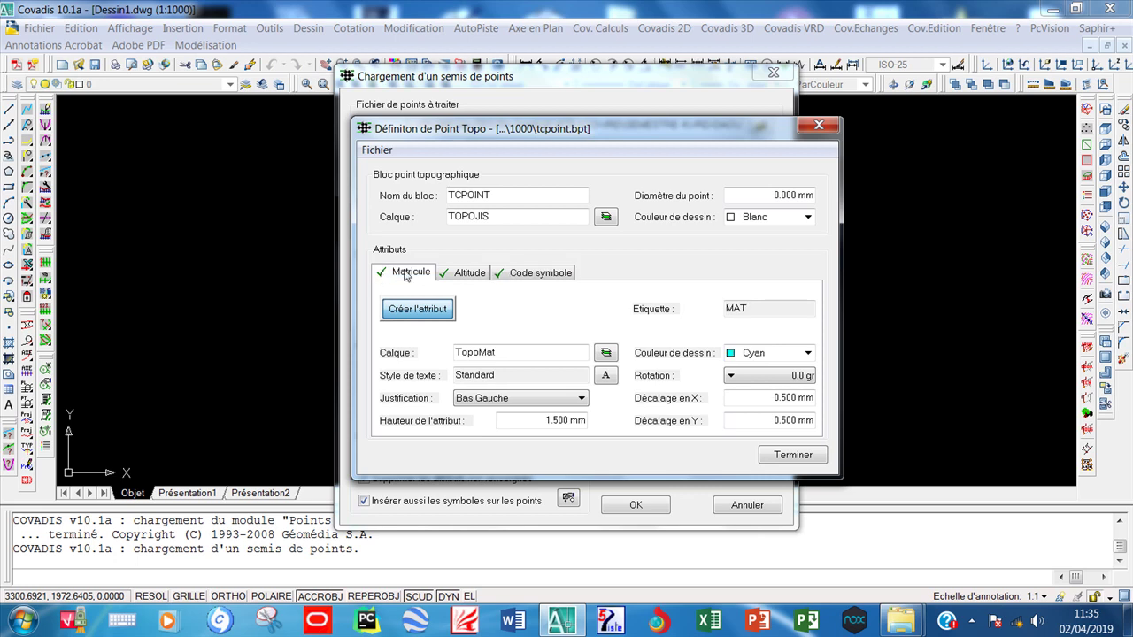
pyautogui.click(466, 276)
pyautogui.click(537, 278)
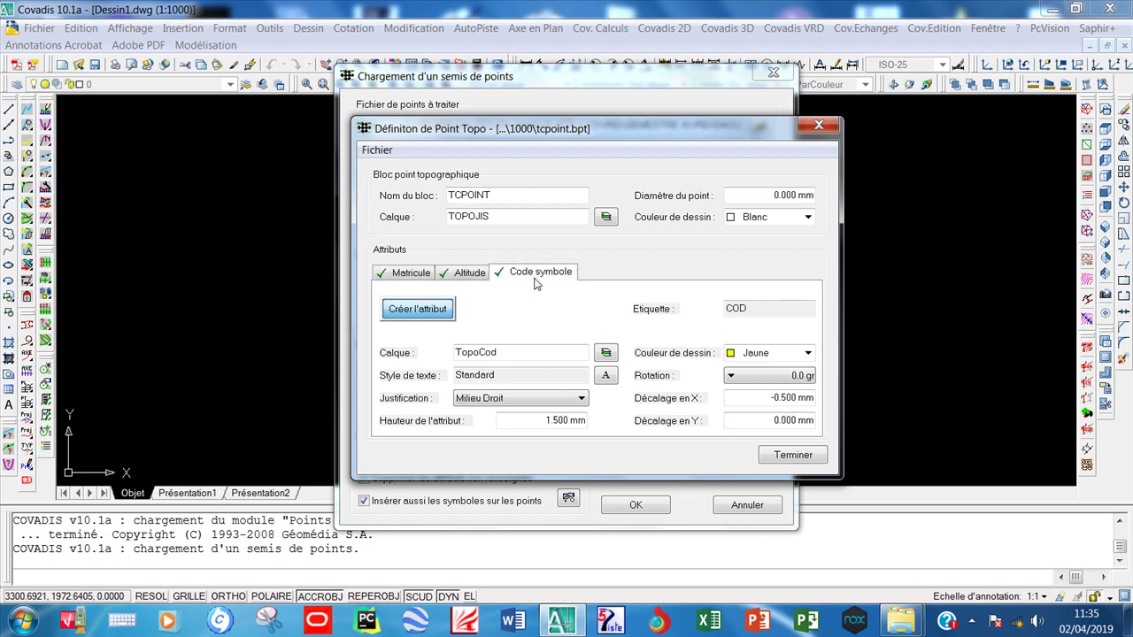
pyautogui.click(414, 274)
pyautogui.click(462, 274)
pyautogui.click(537, 275)
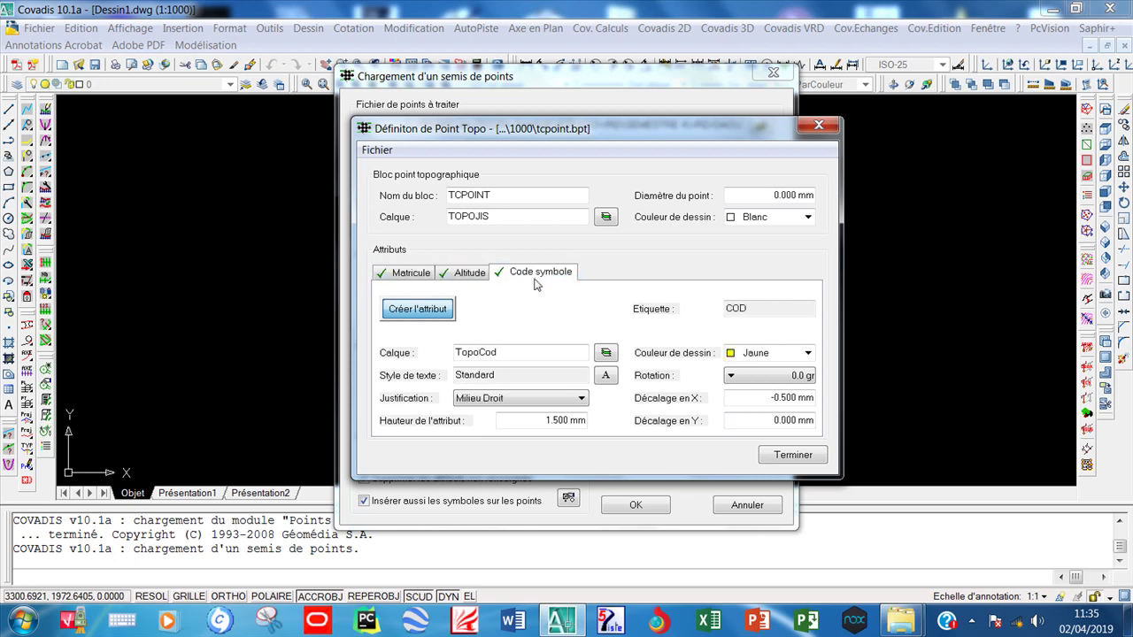
pyautogui.click(420, 273)
pyautogui.click(469, 276)
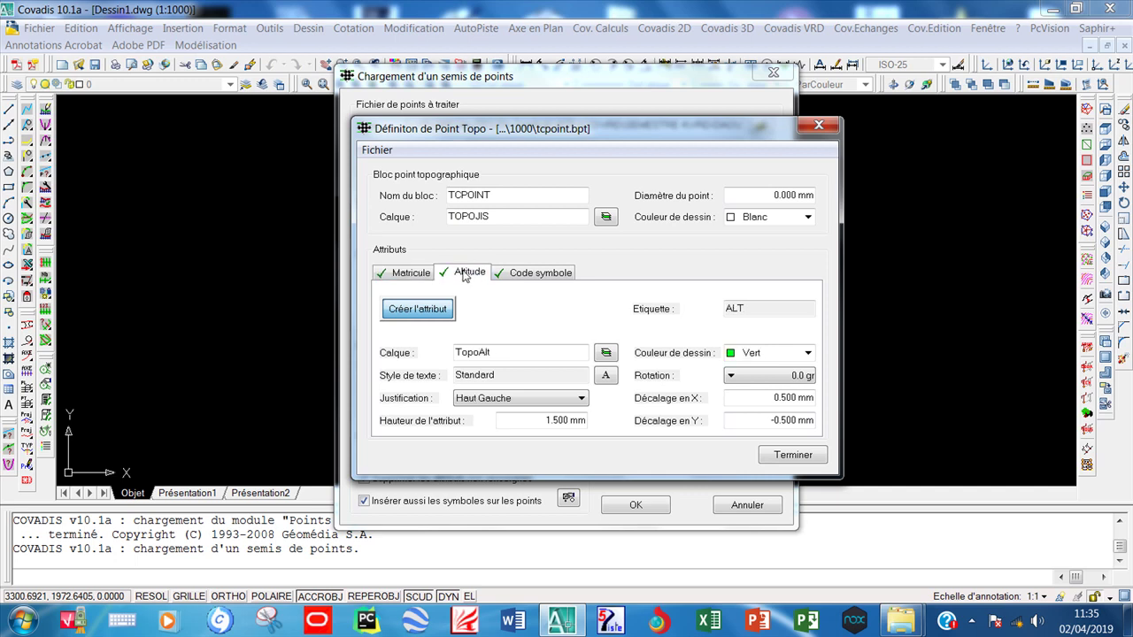
pyautogui.click(564, 276)
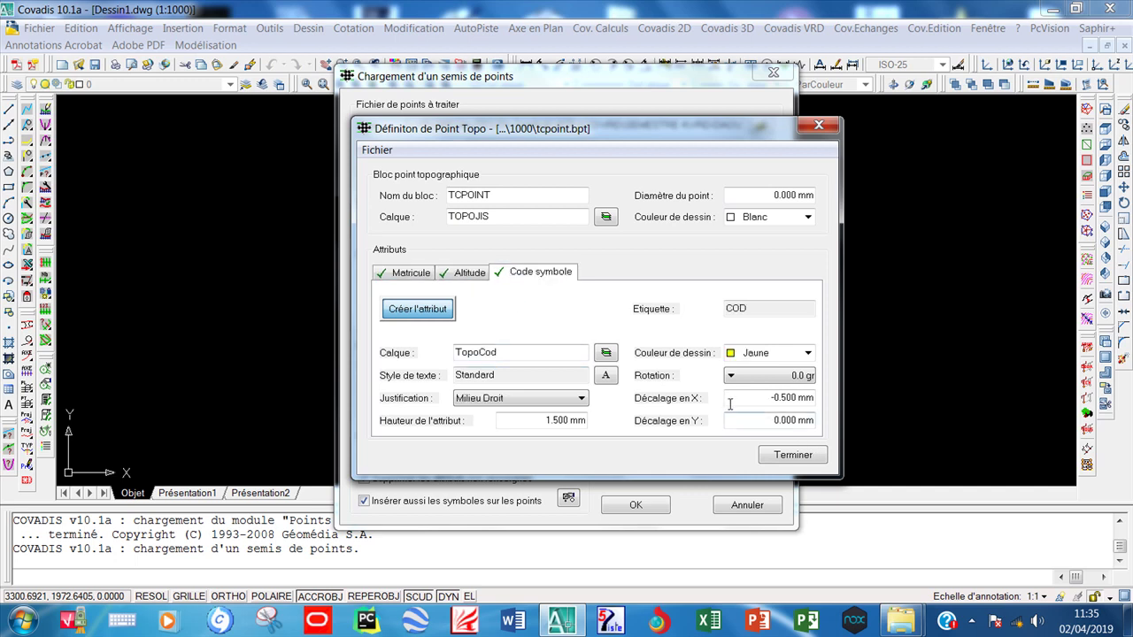
pyautogui.click(800, 457)
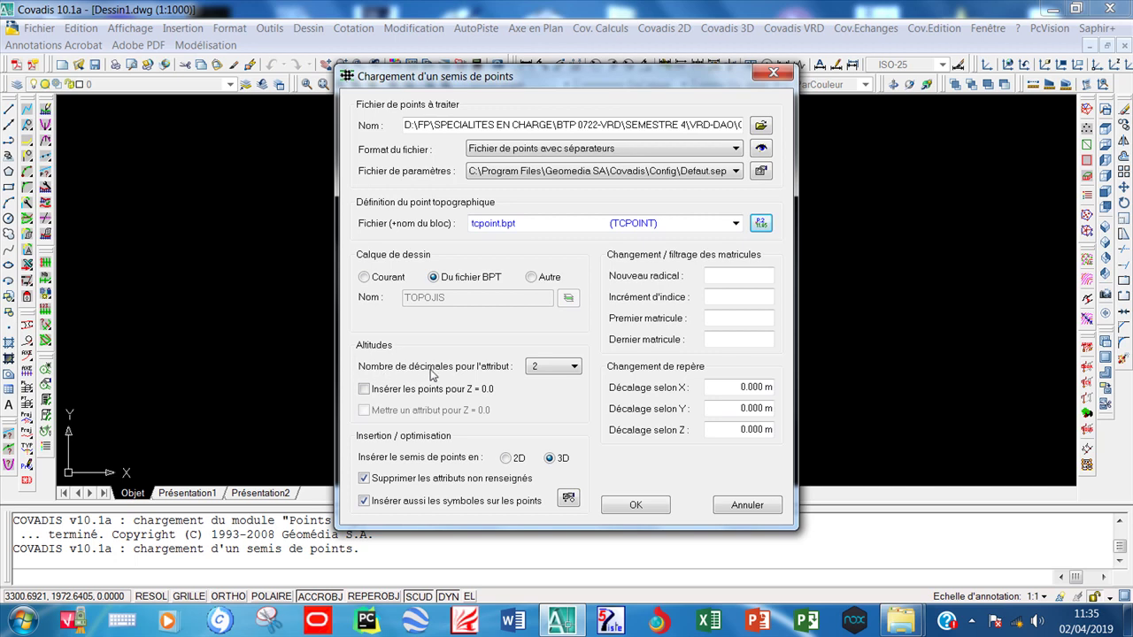
# Set the altitude attribute to 2 decimals and load the point cloud into the drawing
pyautogui.click(553, 368)
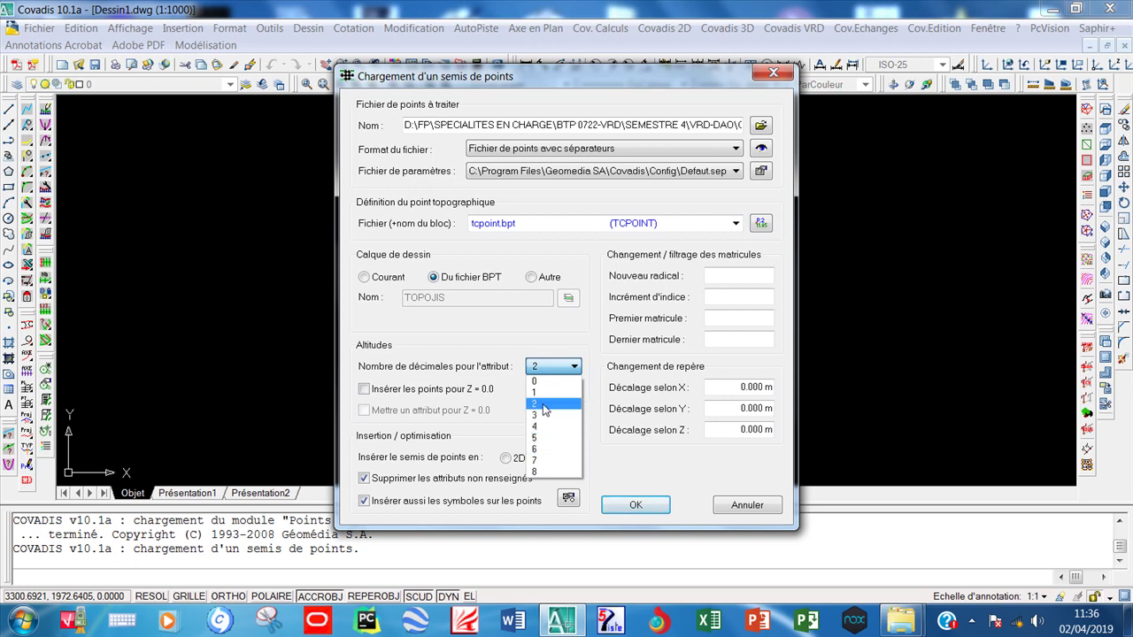
pyautogui.click(545, 407)
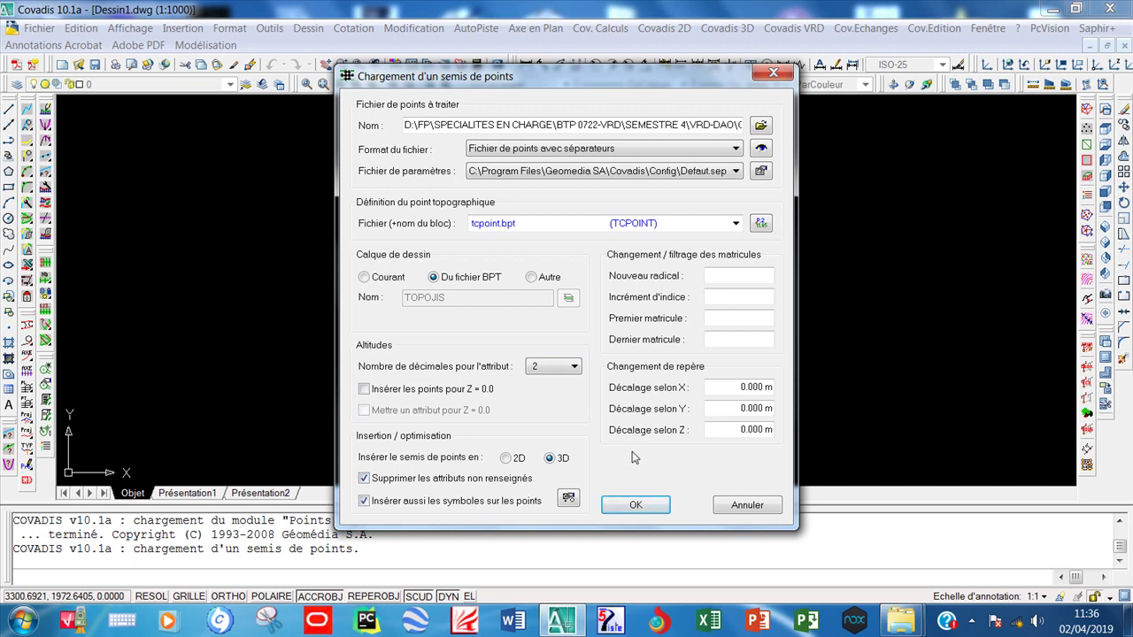
pyautogui.moveTo(571, 78); pyautogui.dragTo(559, 75)
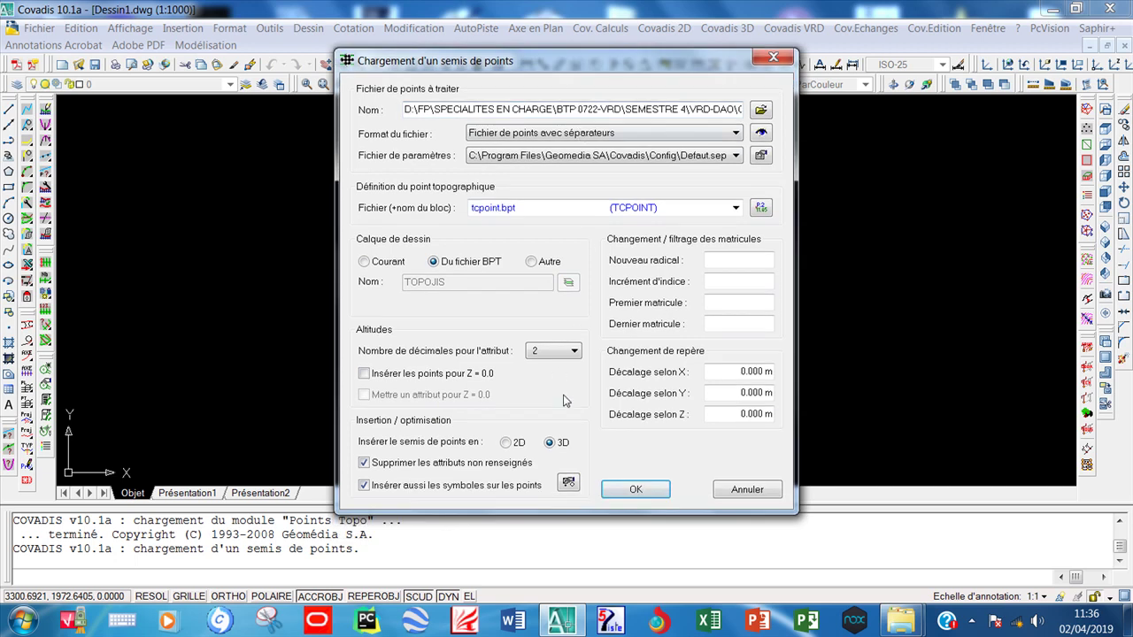
pyautogui.click(647, 496)
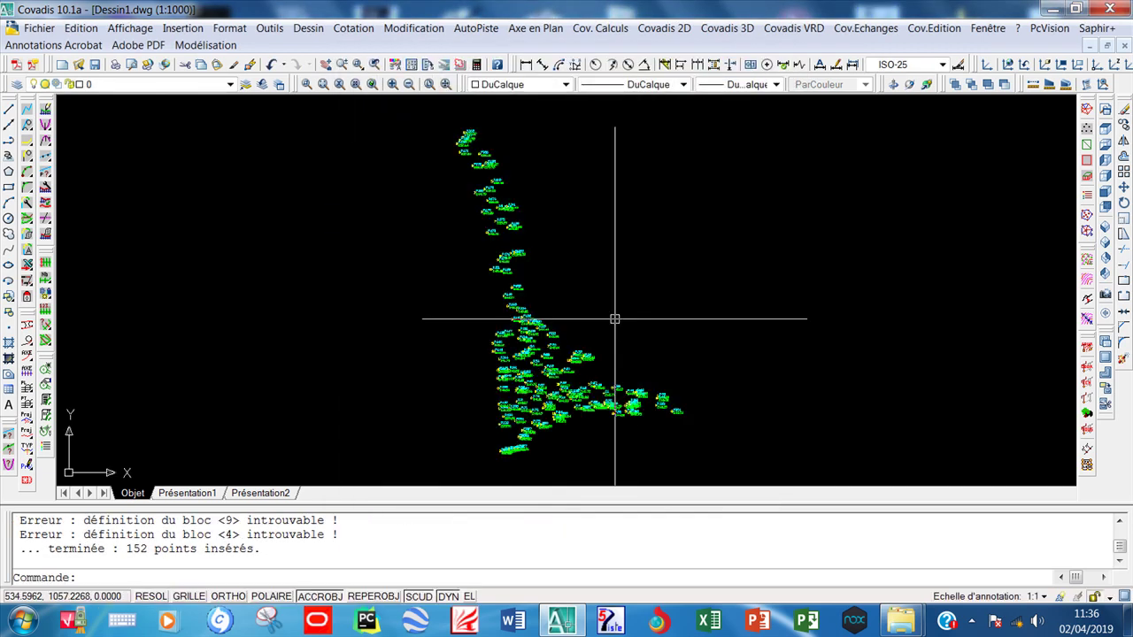
# Examine the spread of the inserted points and the labels around point P.178
pyautogui.scroll(3, 519, 458)
pyautogui.scroll(-3, 652, 417)
pyautogui.scroll(5, 619, 291)
pyautogui.scroll(-3, 640, 275)
pyautogui.scroll(6, 602, 167)
pyautogui.scroll(-4, 709, 374)
pyautogui.scroll(3, 473, 235)
pyautogui.scroll(-2, 528, 366)
pyautogui.scroll(5, 531, 257)
pyautogui.scroll(-2, 527, 275)
pyautogui.scroll(2, 656, 227)
pyautogui.click(483, 201)
pyautogui.press('Escape')
# Draw a rectangle around the matricule label P.178
pyautogui.click(9, 188)
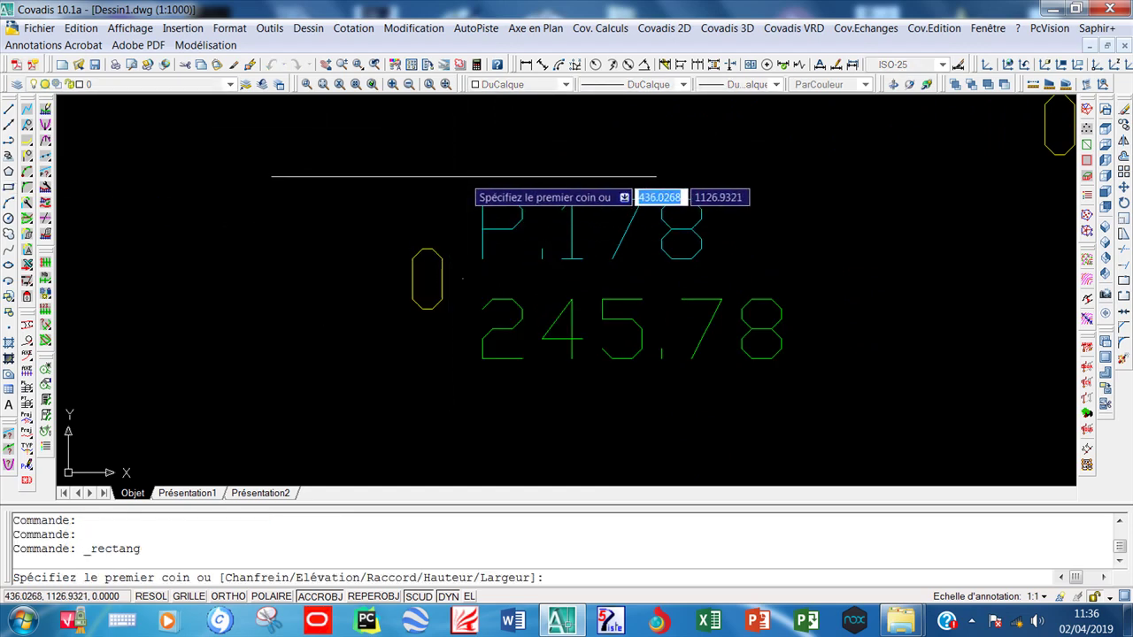
pyautogui.click(466, 176)
pyautogui.click(737, 274)
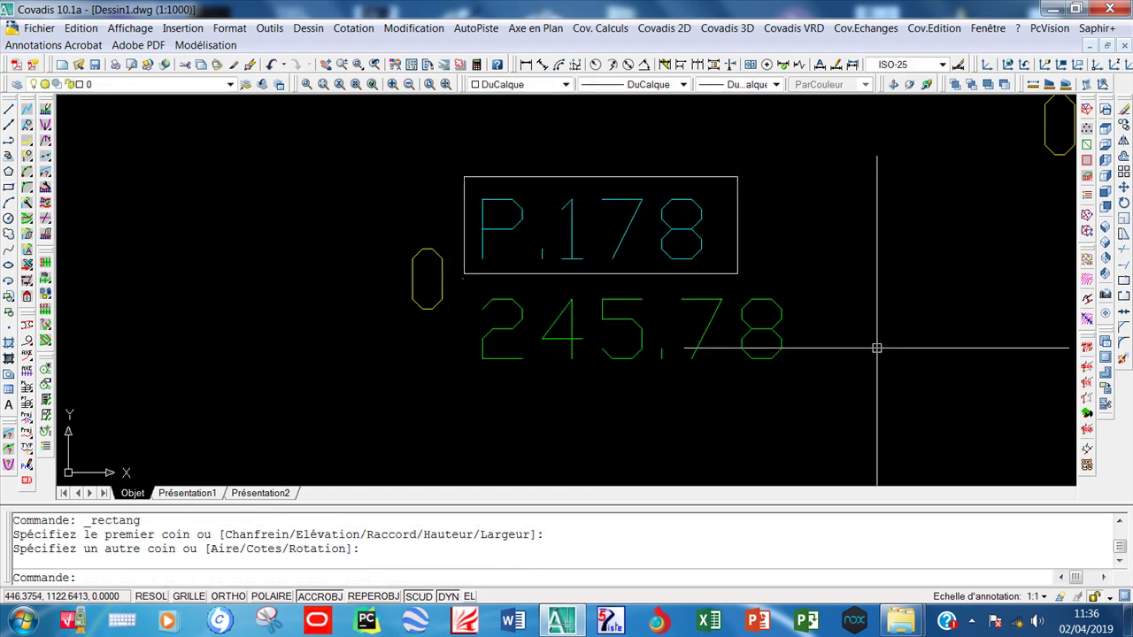
# Draw a rectangle around the altitude label 245.78 of point P.178
pyautogui.click(9, 188)
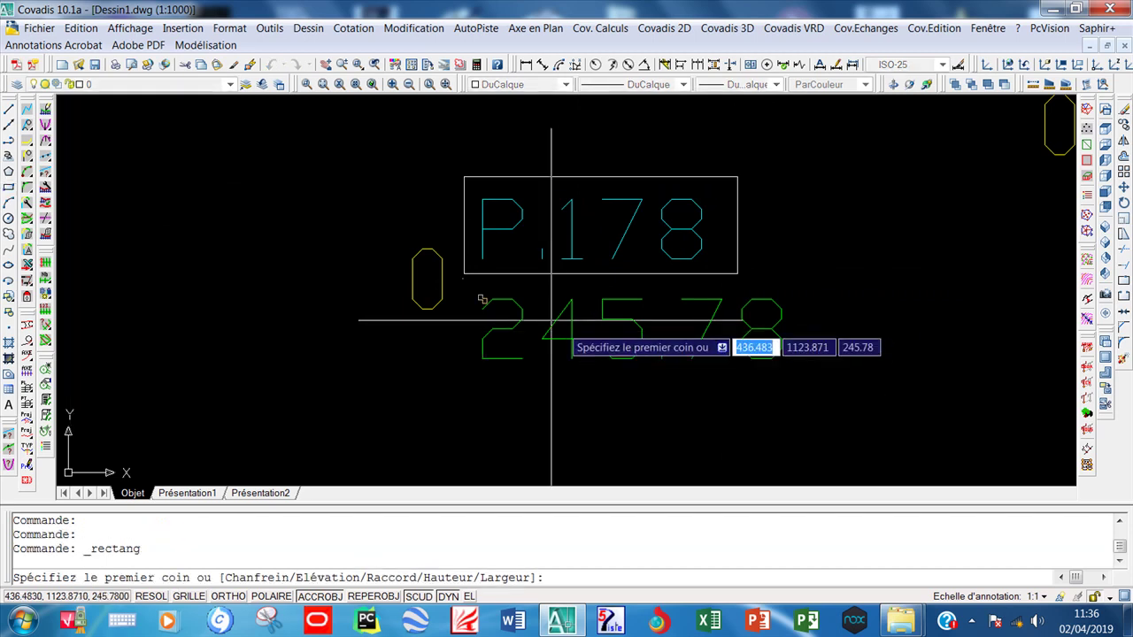
pyautogui.scroll(3, 473, 284)
pyautogui.click(473, 284)
pyautogui.scroll(-3, 472, 284)
pyautogui.scroll(2, 696, 354)
pyautogui.click(737, 362)
pyautogui.scroll(-2, 825, 372)
pyautogui.scroll(2, 568, 292)
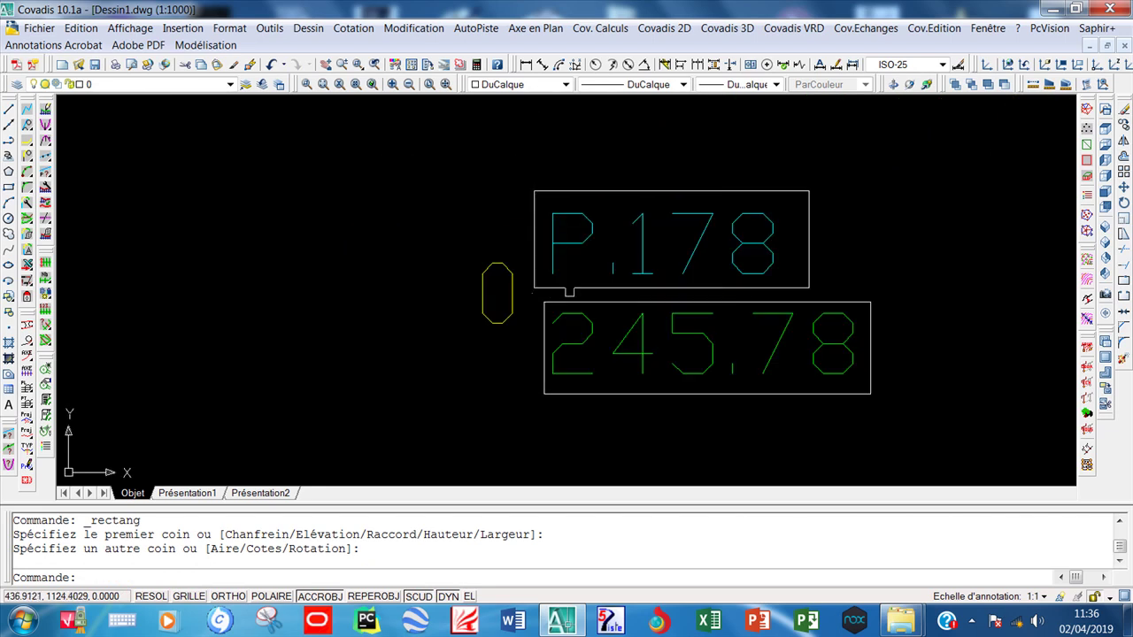
# Draw a rectangle around the yellow symbol code 0 of point P.178
pyautogui.click(9, 187)
pyautogui.scroll(3, 531, 291)
pyautogui.click(414, 193)
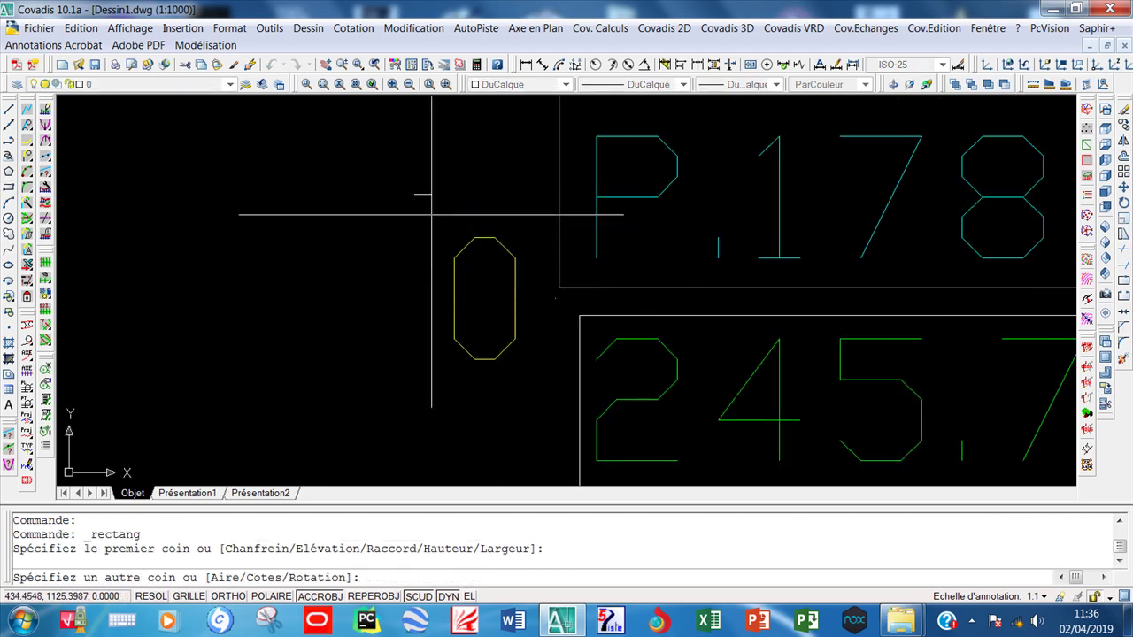
pyautogui.click(548, 383)
pyautogui.scroll(-3, 548, 382)
pyautogui.scroll(2, 451, 266)
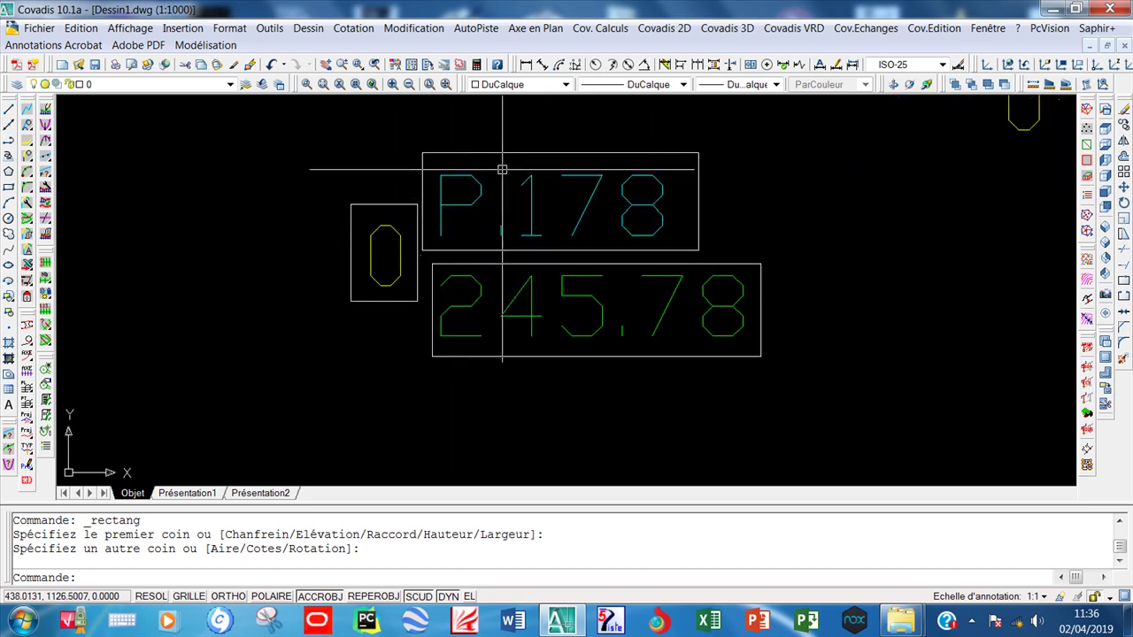
# Examine the matricule, altitude and code labels of P.178 and compare them with those of neighbouring points such as P.175
pyautogui.scroll(2, 239, 169)
pyautogui.scroll(-2, 185, 169)
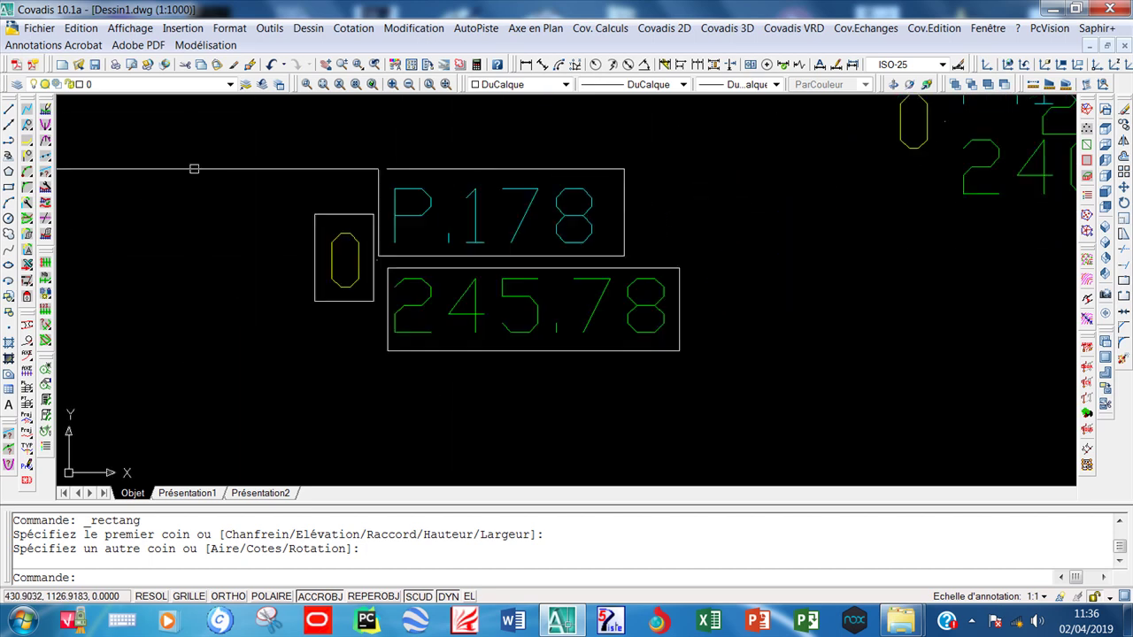
pyautogui.scroll(2, 268, 173)
pyautogui.scroll(-6, 354, 266)
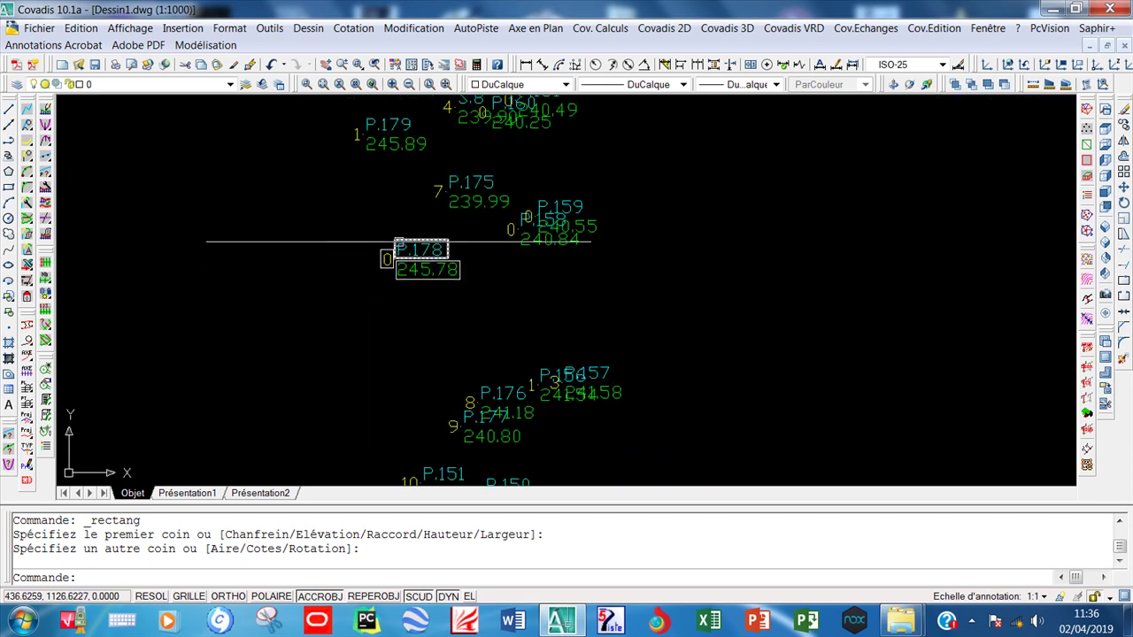
pyautogui.scroll(2, 406, 239)
pyautogui.scroll(4, 379, 263)
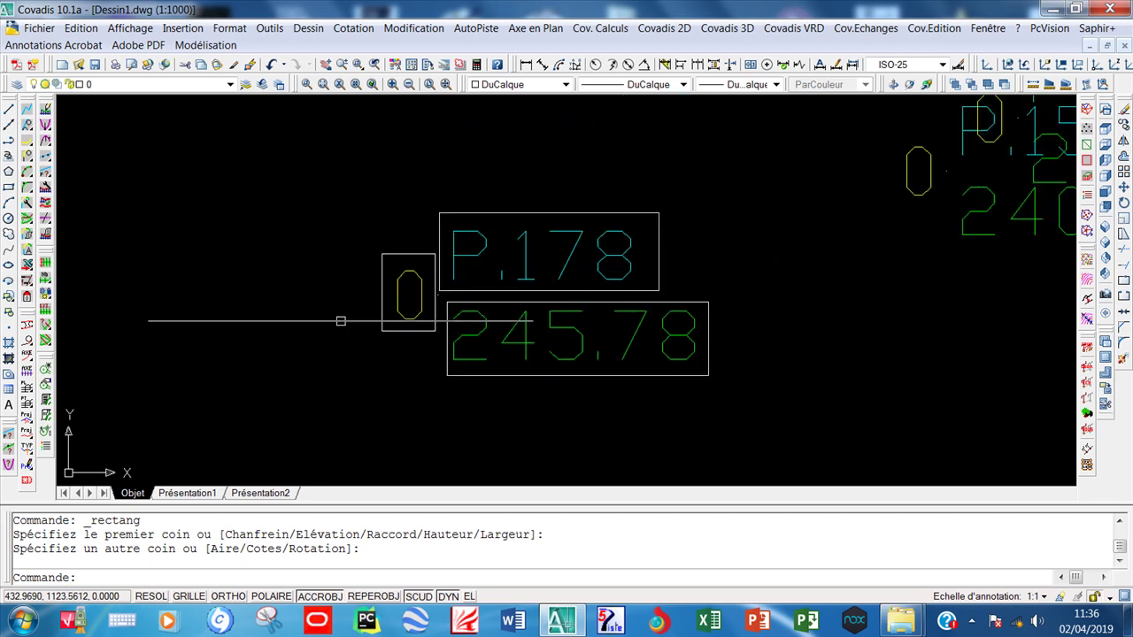
pyautogui.scroll(-2, 635, 306)
pyautogui.scroll(2, 625, 306)
pyautogui.scroll(-1, 724, 318)
pyautogui.scroll(-5, 509, 338)
pyautogui.scroll(5, 579, 260)
pyautogui.scroll(-2, 495, 256)
pyautogui.scroll(2, 622, 274)
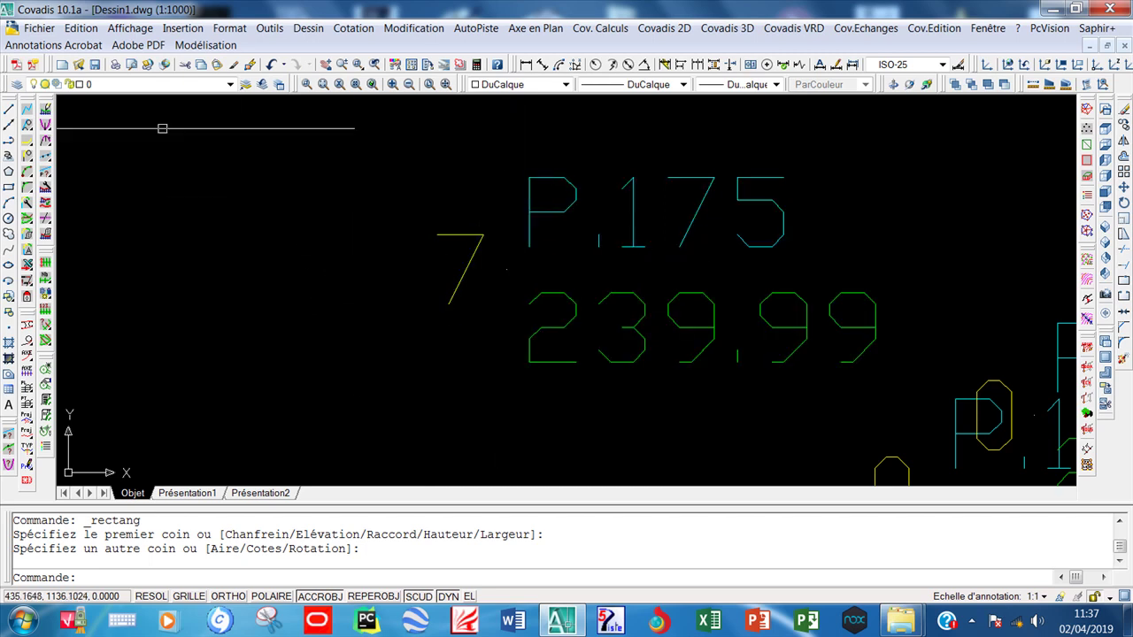
# Choose the X-shaped cross as the point display style
pyautogui.click(221, 32)
pyautogui.click(282, 271)
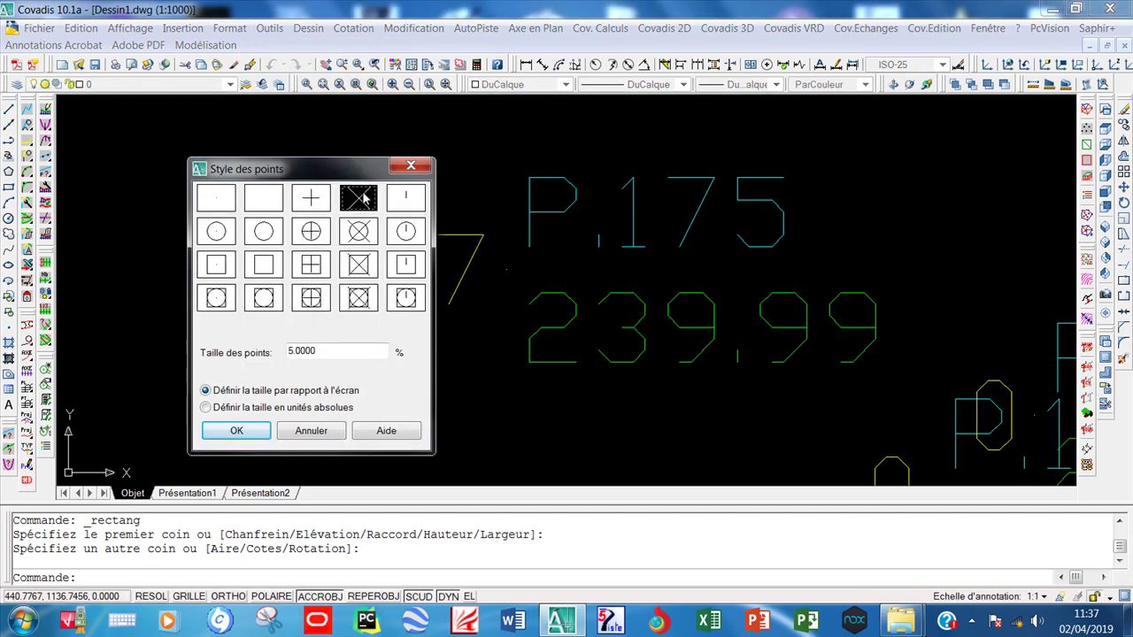
pyautogui.click(214, 205)
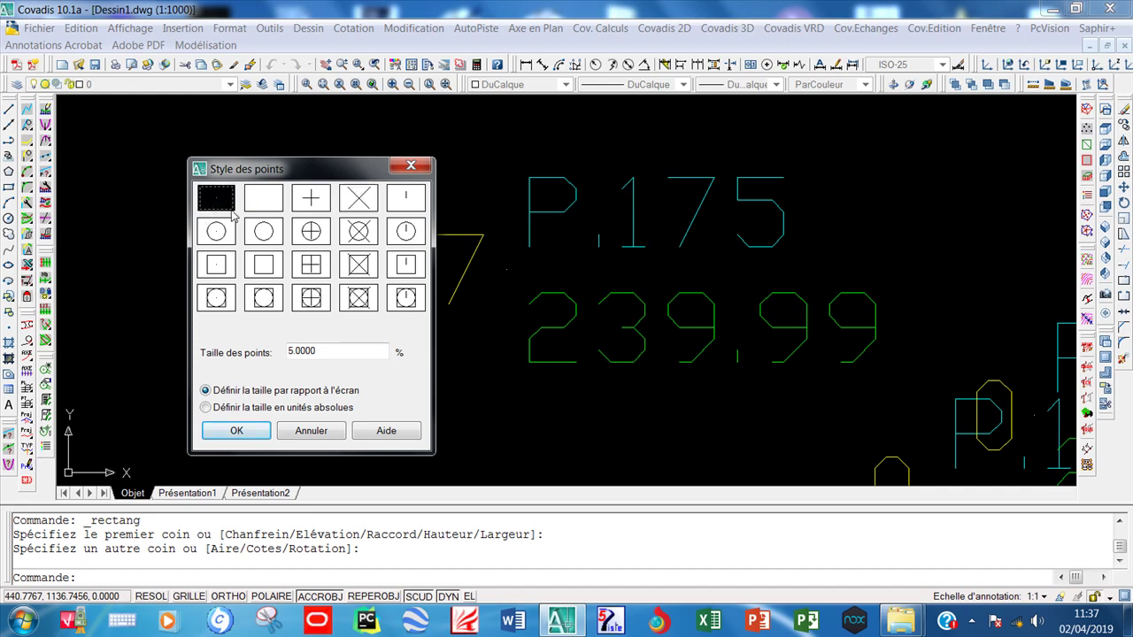
pyautogui.click(365, 202)
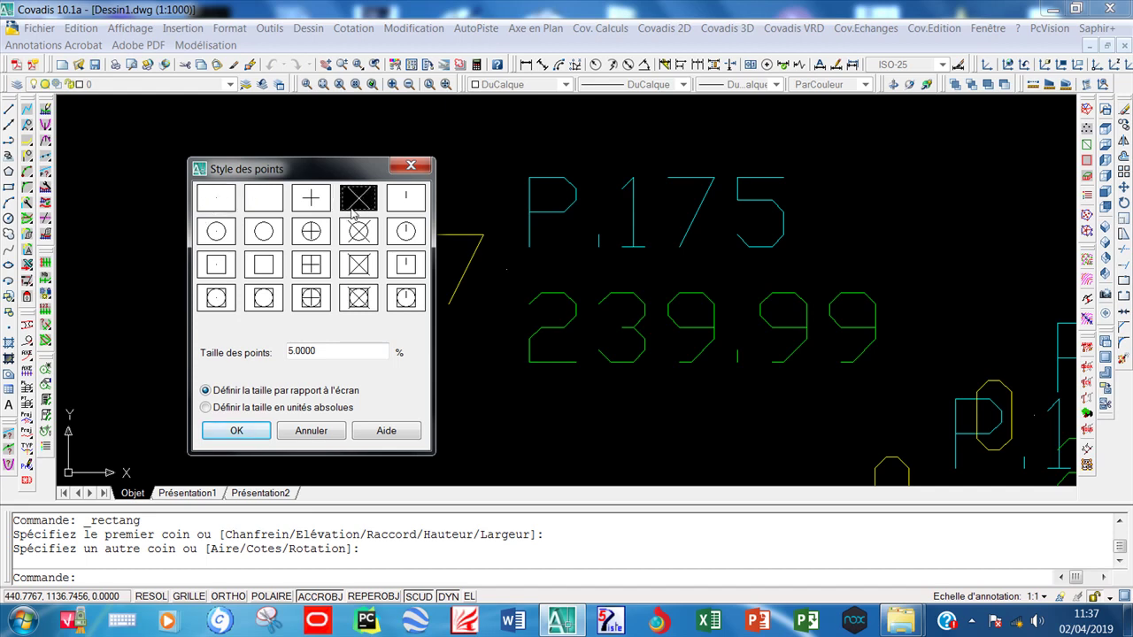